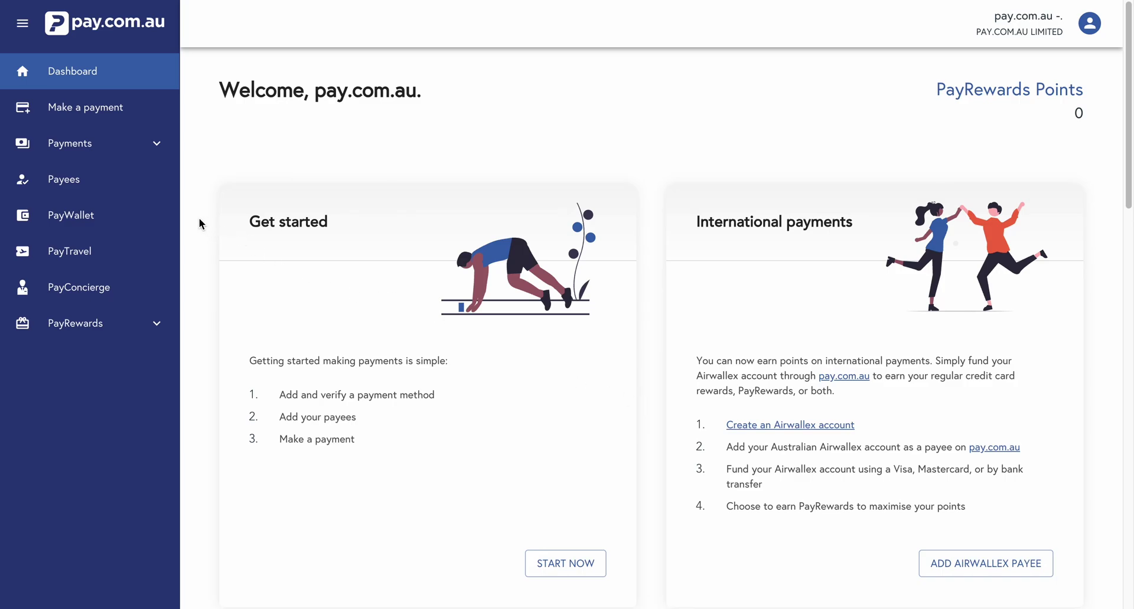
Start a Payroll payment from the Make a payment page in pay.com.au
left_click(95, 111)
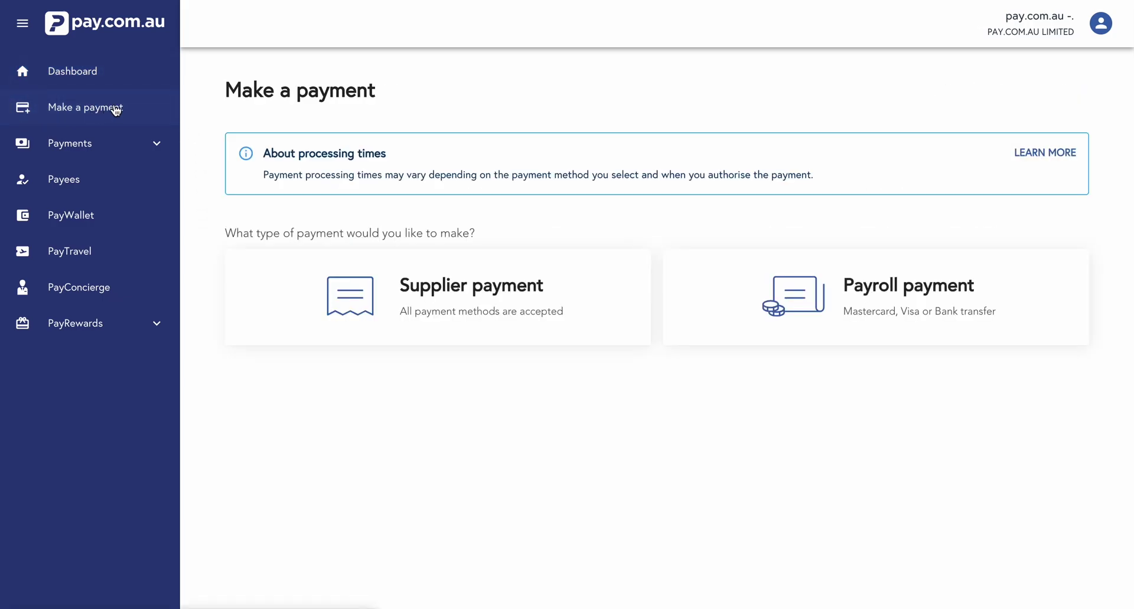
left_click(770, 292)
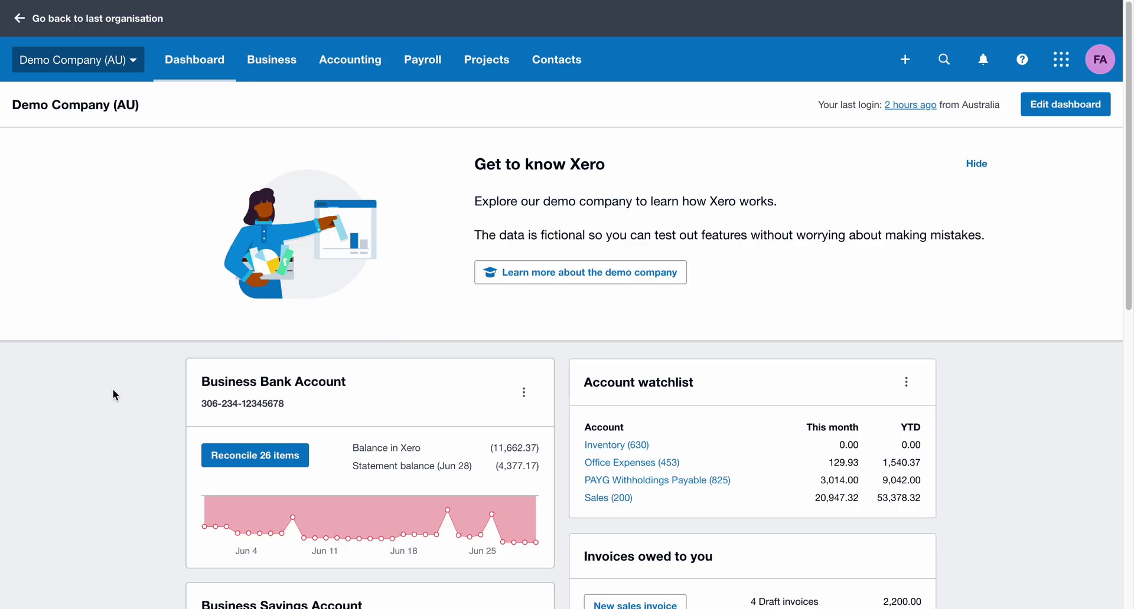
Open the Accounting menu on the Xero dashboard to find Chart of accounts
scroll(114, 391, "down", 3)
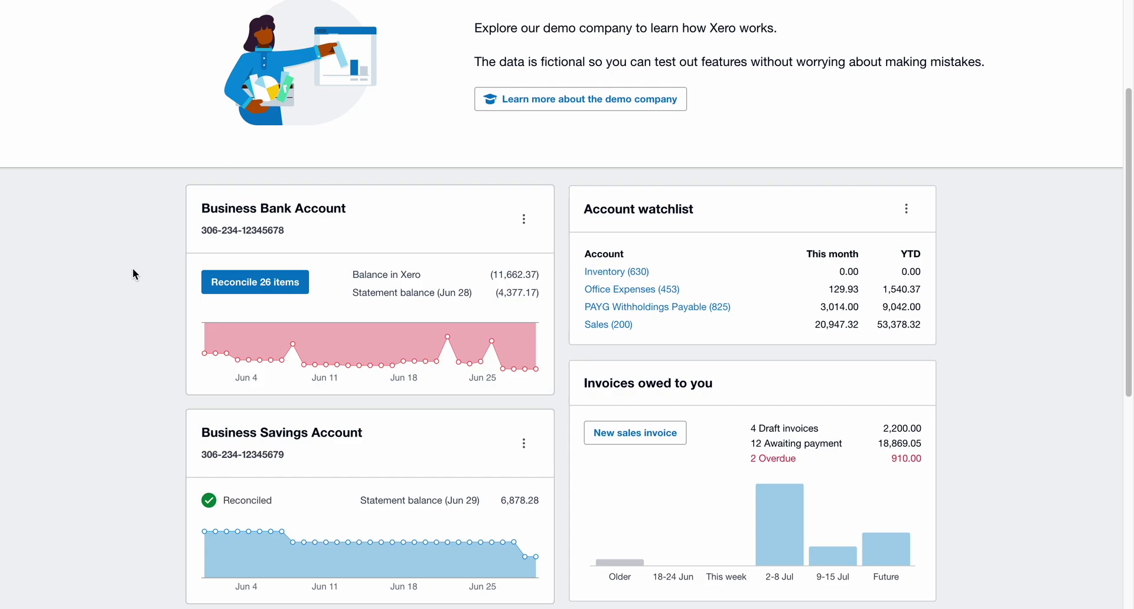
scroll(132, 268, "up", 3)
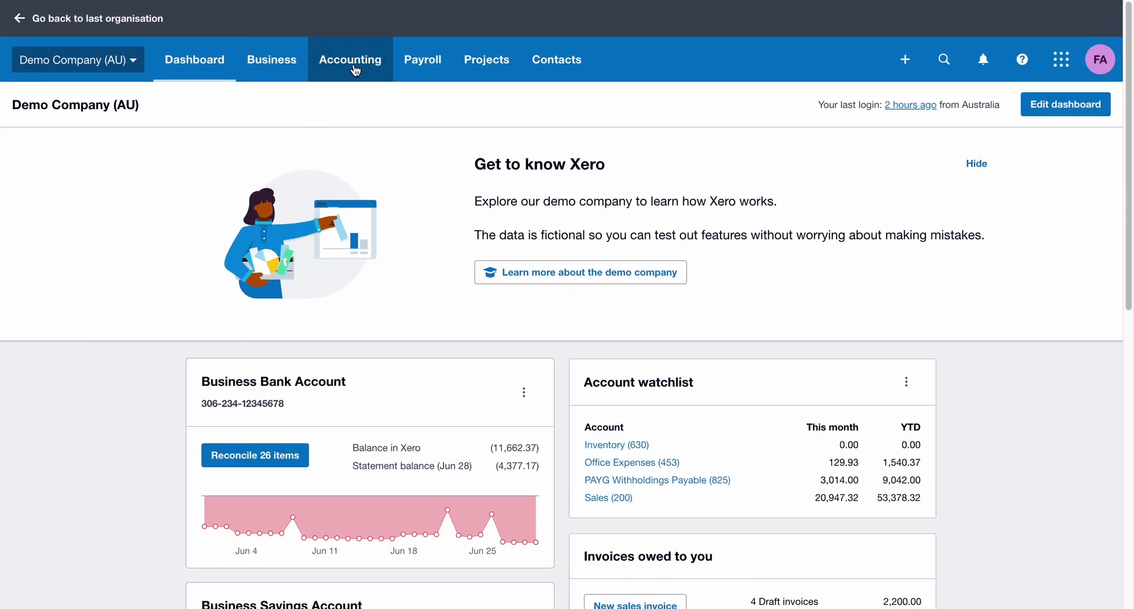
left_click(354, 70)
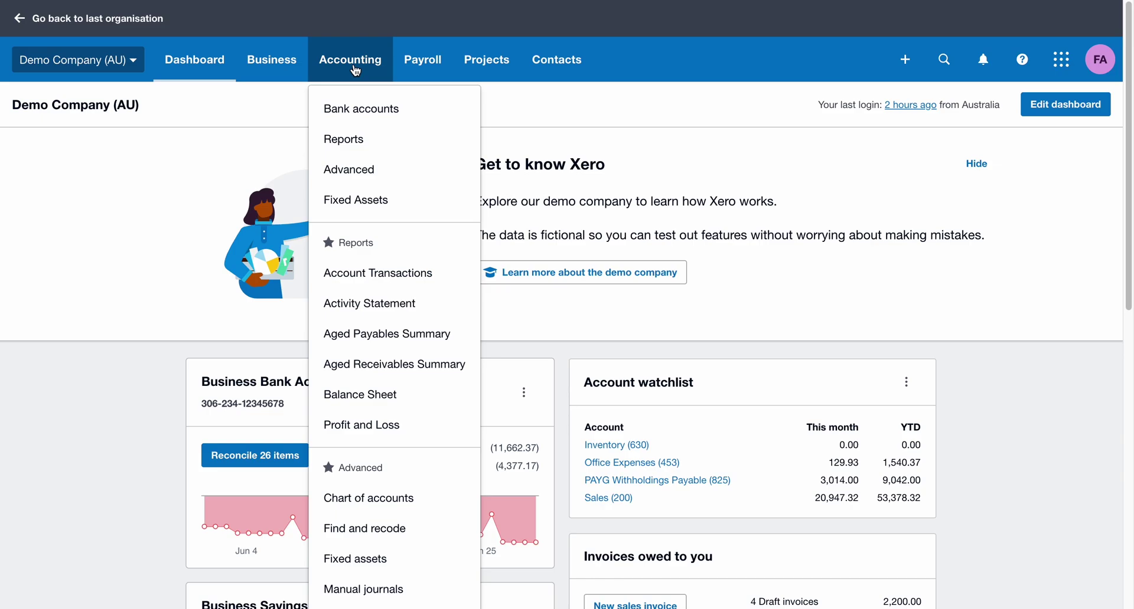
scroll(354, 165, "down", 2)
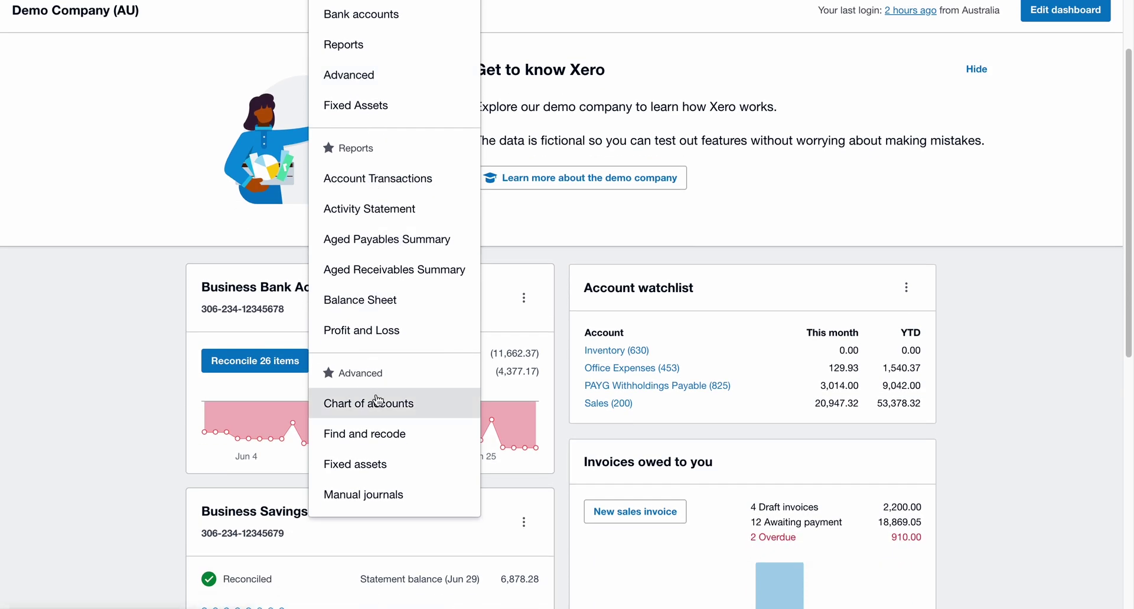
Filter the chart of accounts to 804 and save Wages Payable - Payroll with payments enabled
left_click(378, 405)
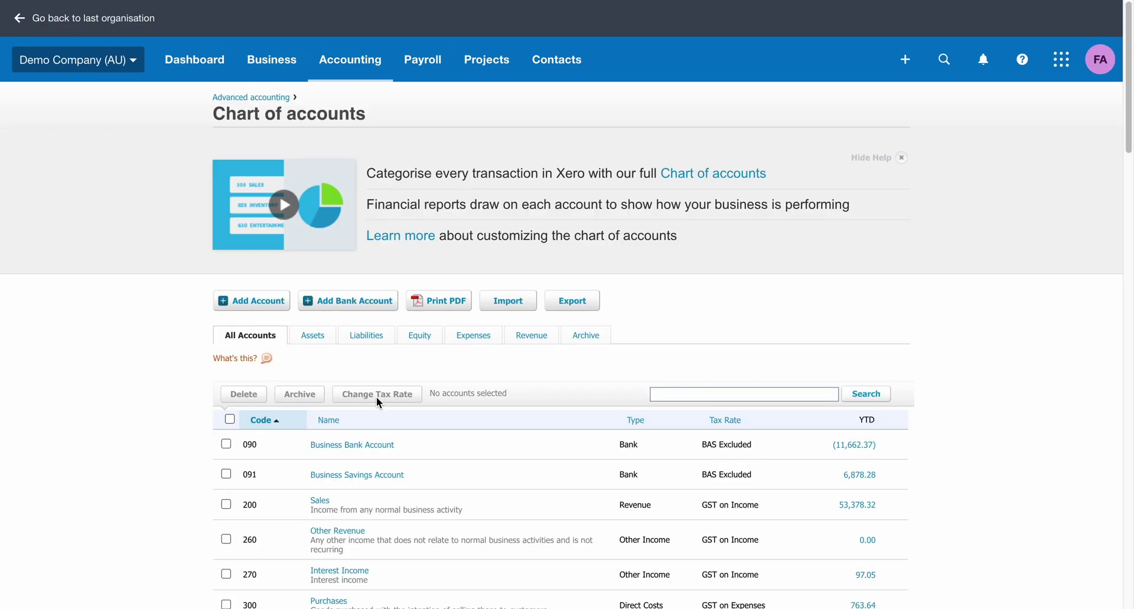
scroll(376, 397, "down", 2)
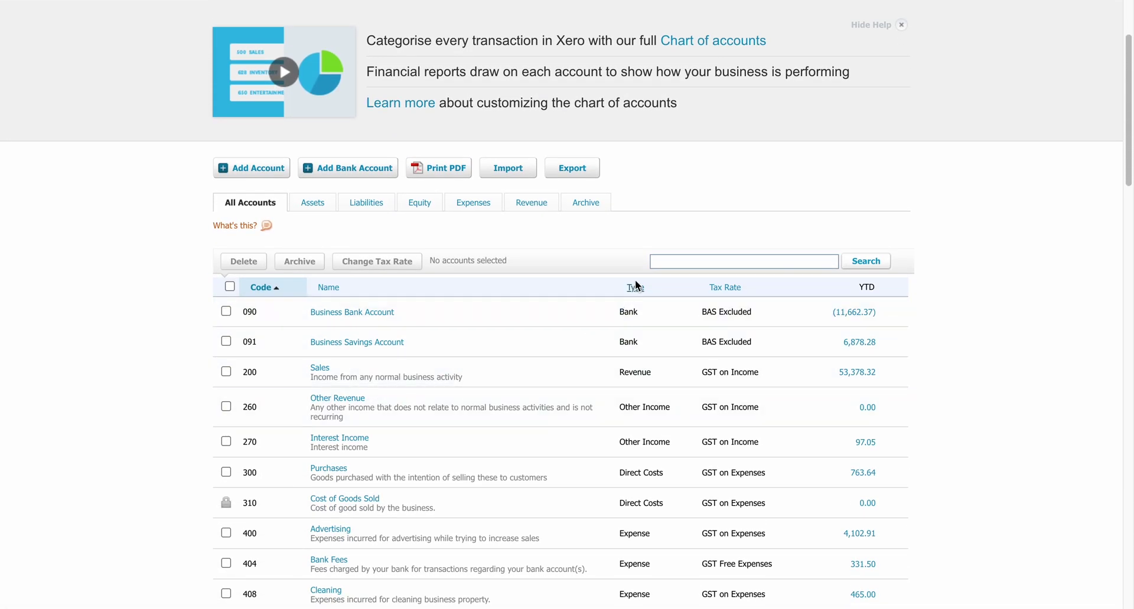
type("804")
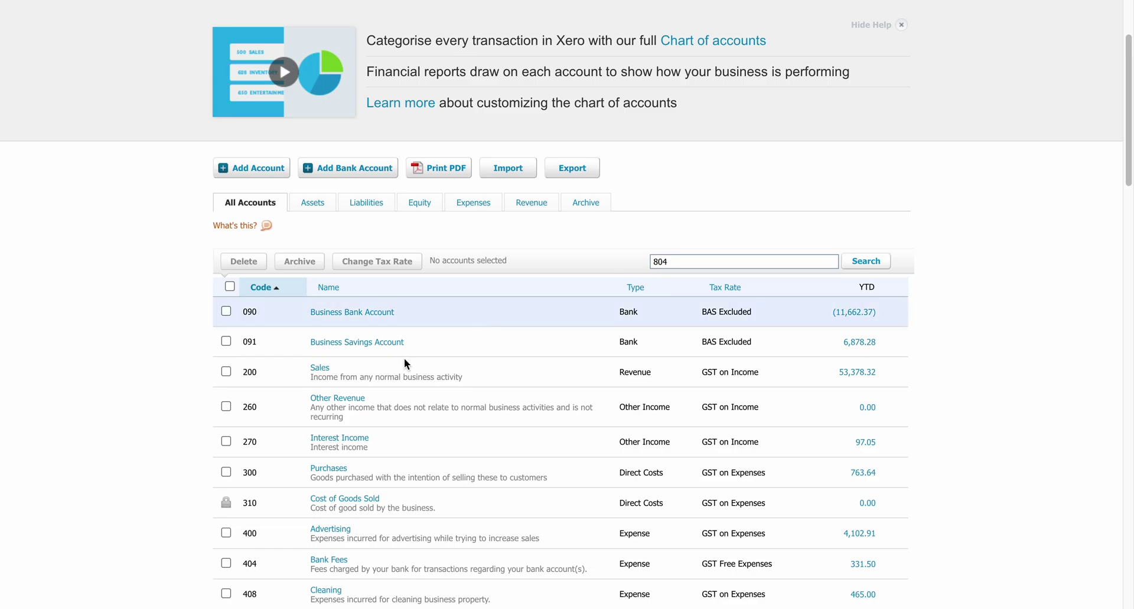
key("Return")
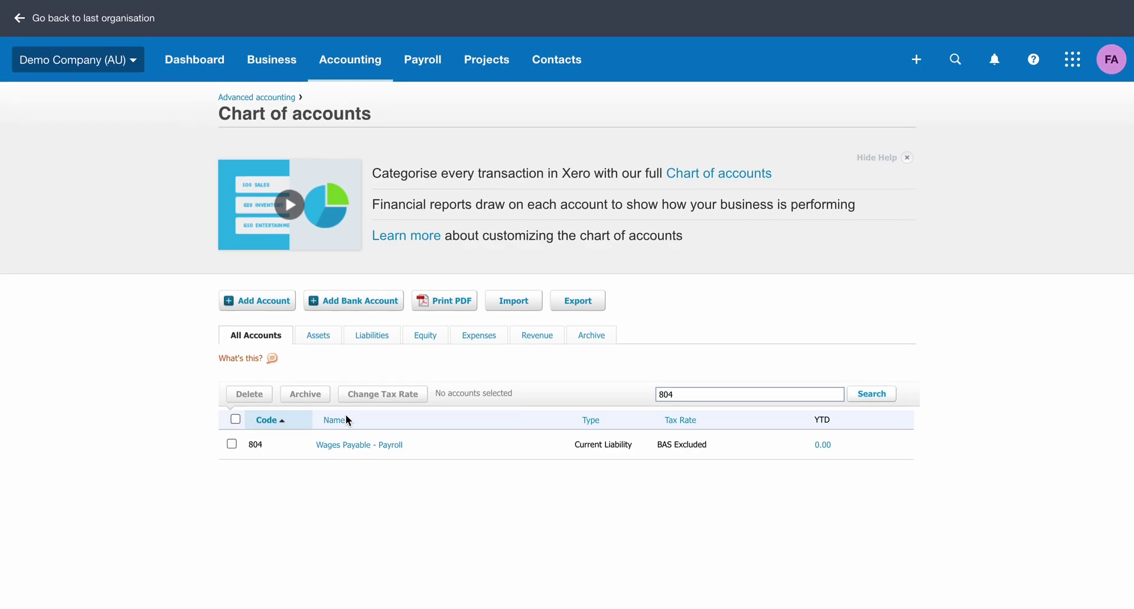
left_click(363, 446)
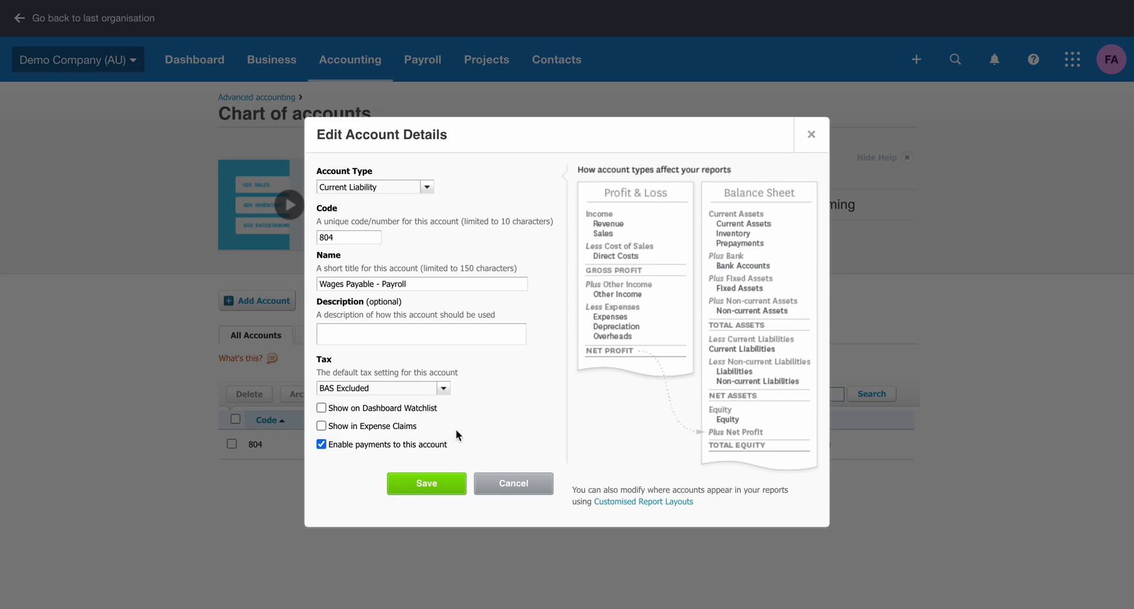
left_click(435, 488)
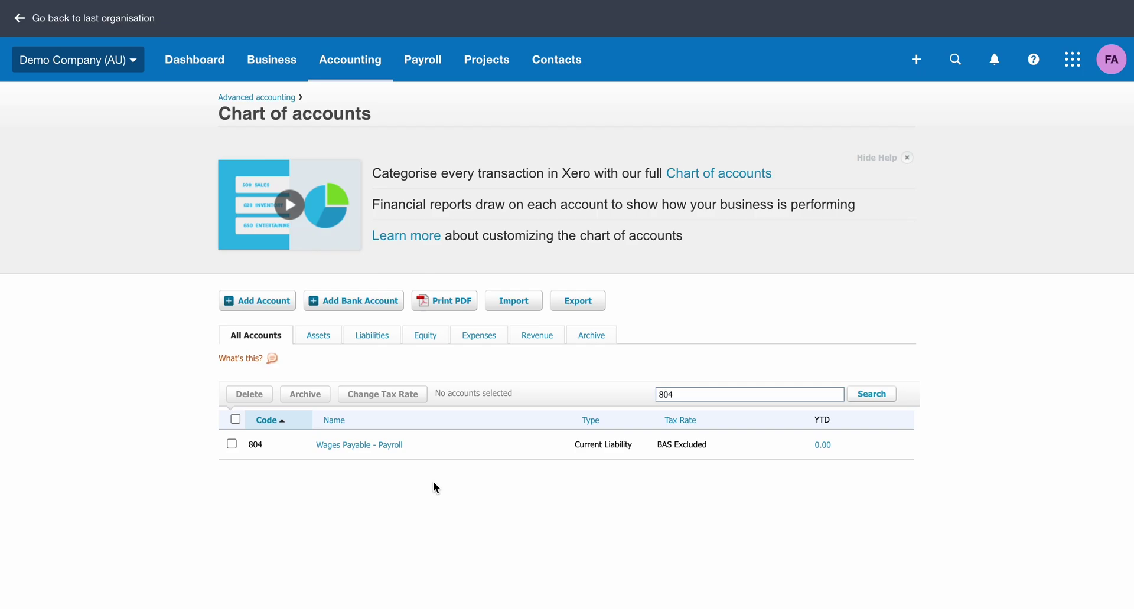
left_click(202, 68)
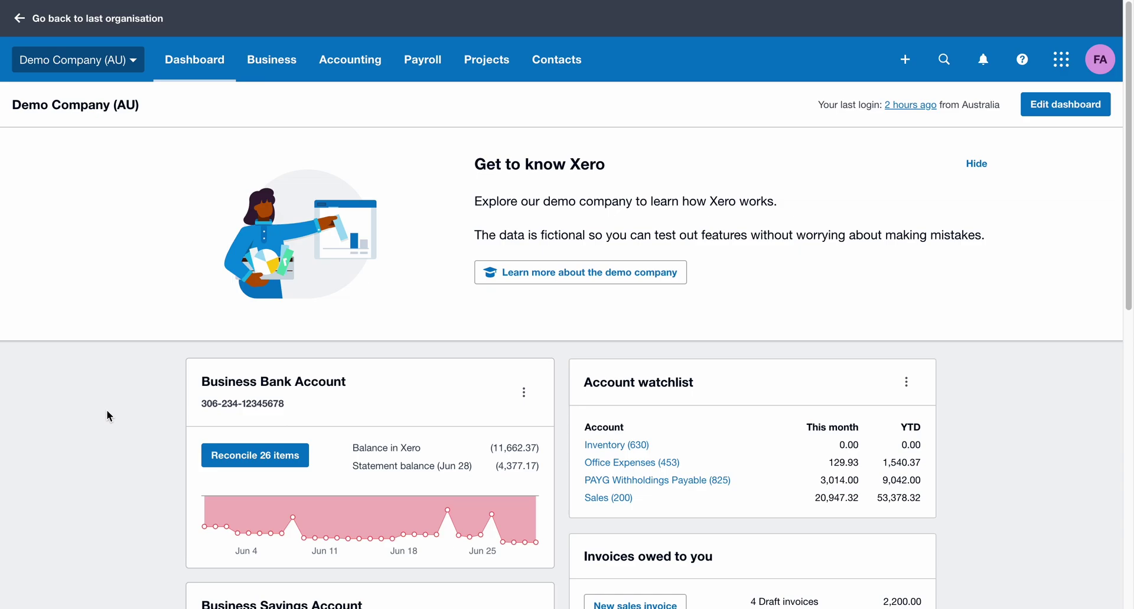
scroll(106, 409, "down", 1)
scroll(101, 401, "down", 1)
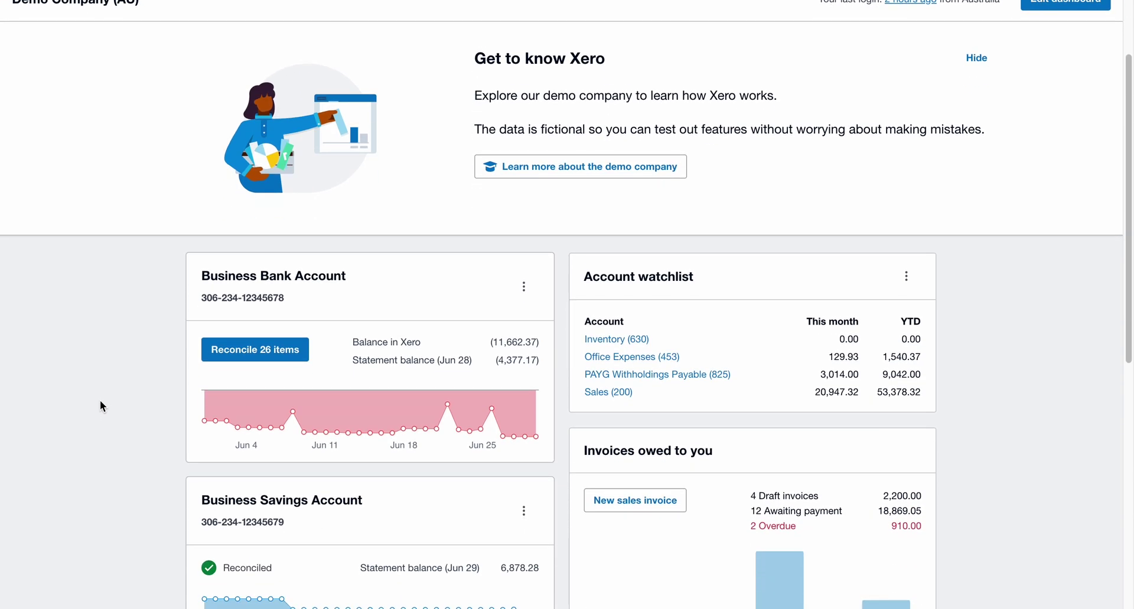
scroll(100, 401, "down", 1)
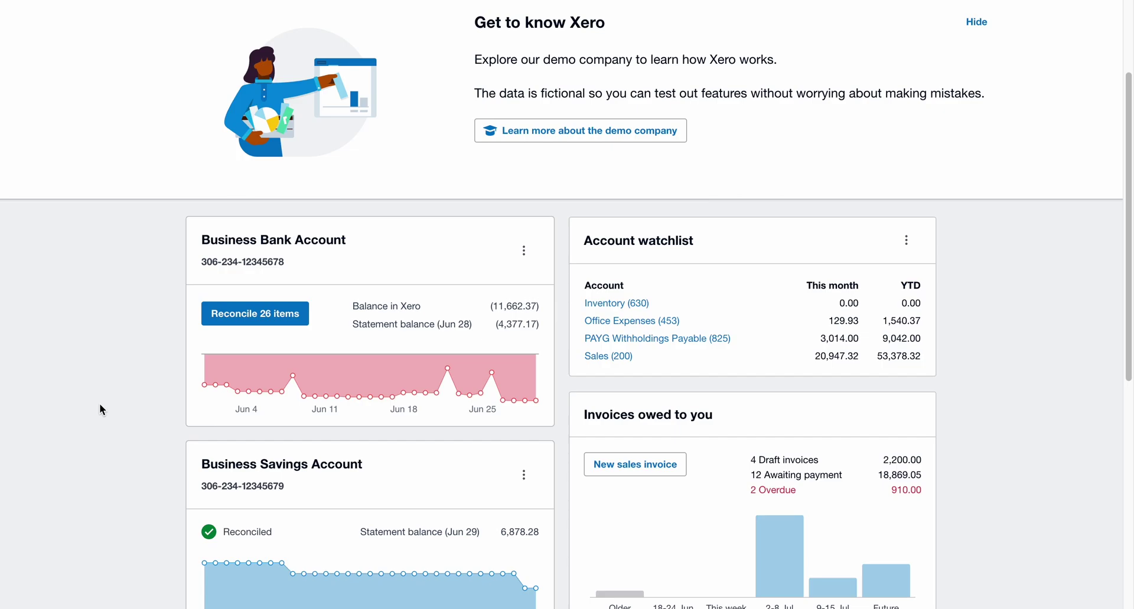
scroll(100, 403, "down", 3)
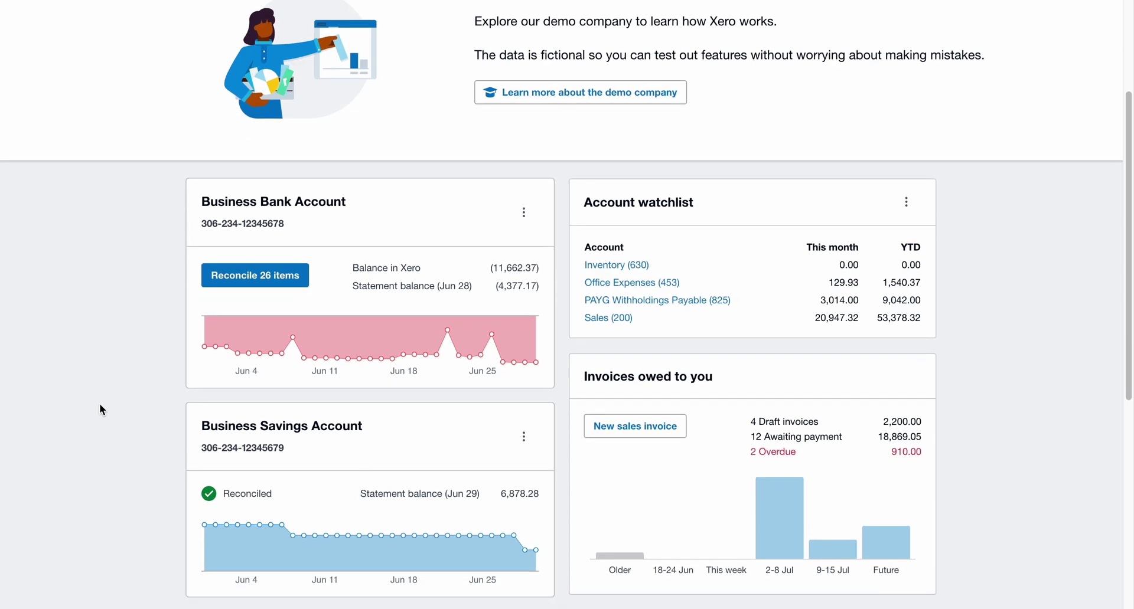
scroll(99, 406, "down", 1)
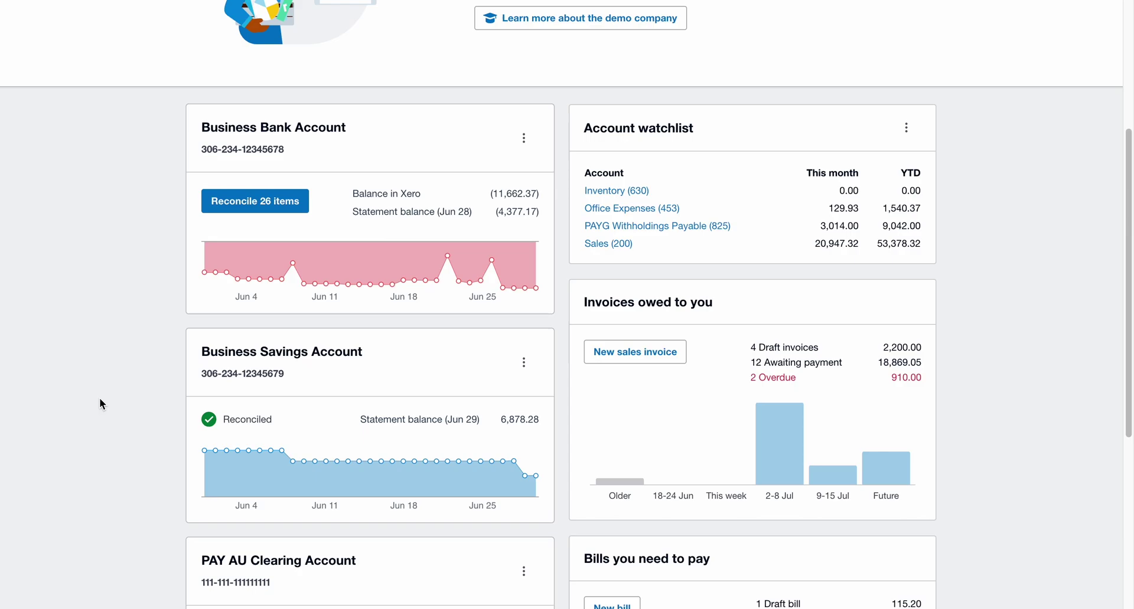
scroll(100, 404, "down", 2)
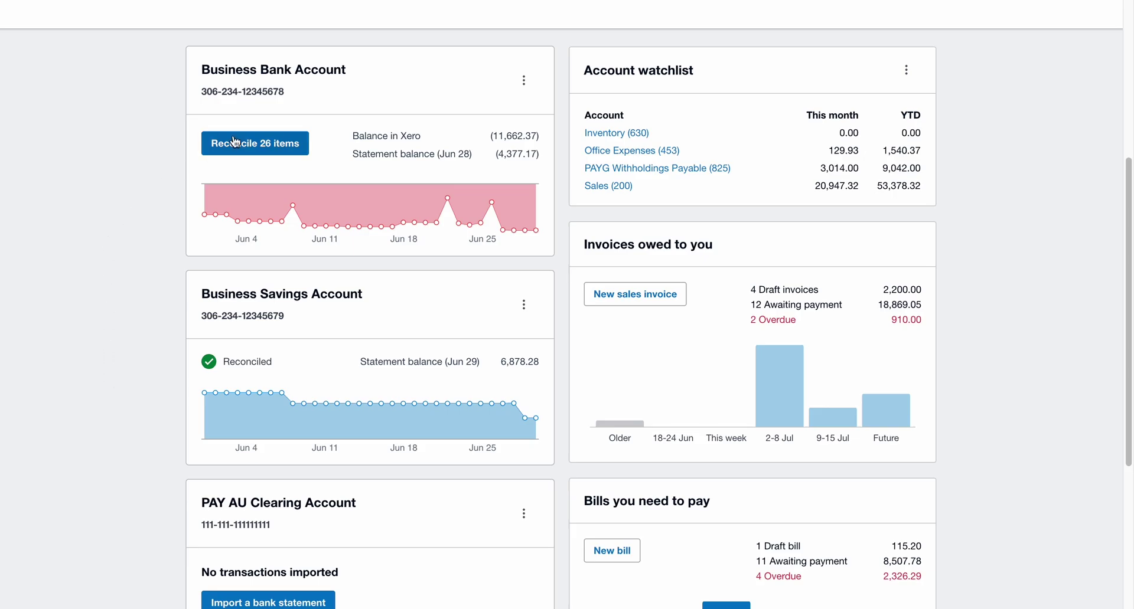
left_click(297, 73)
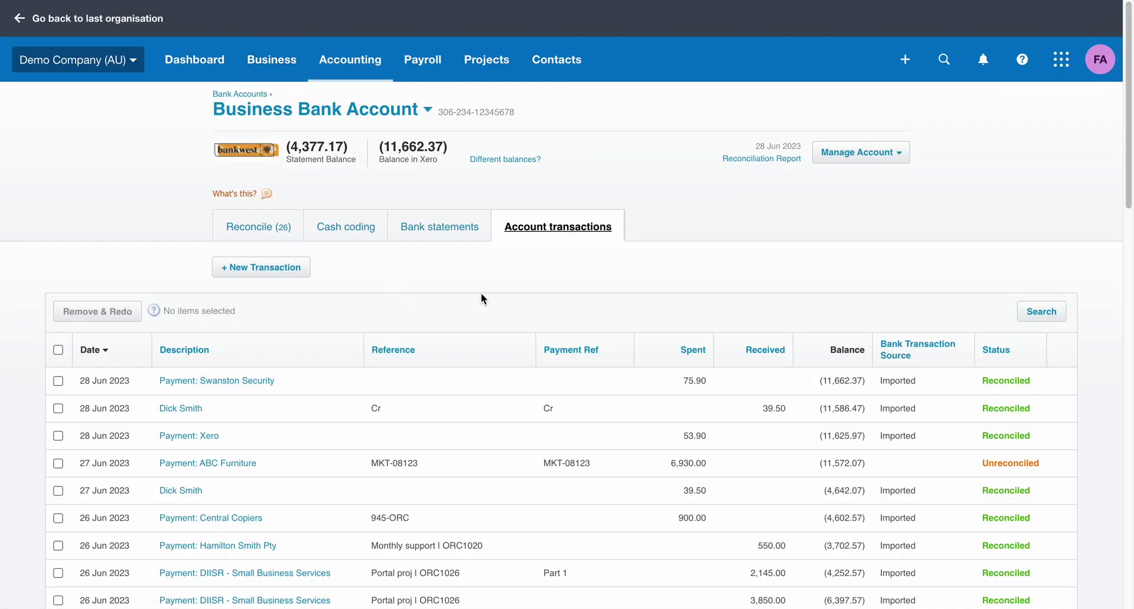
scroll(512, 303, "down", 2)
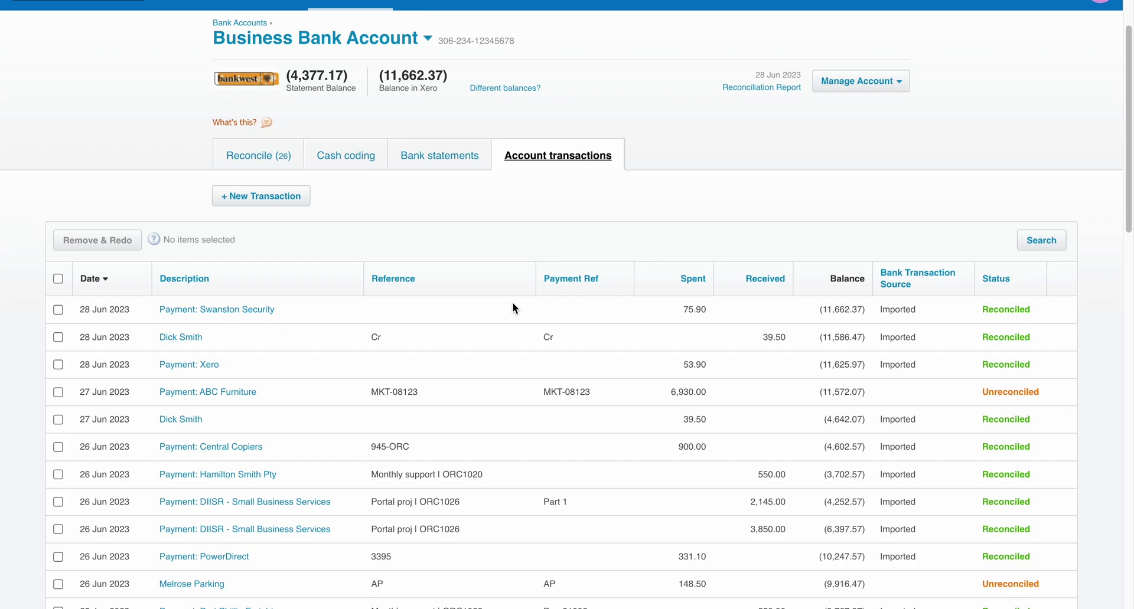
scroll(514, 308, "down", 1)
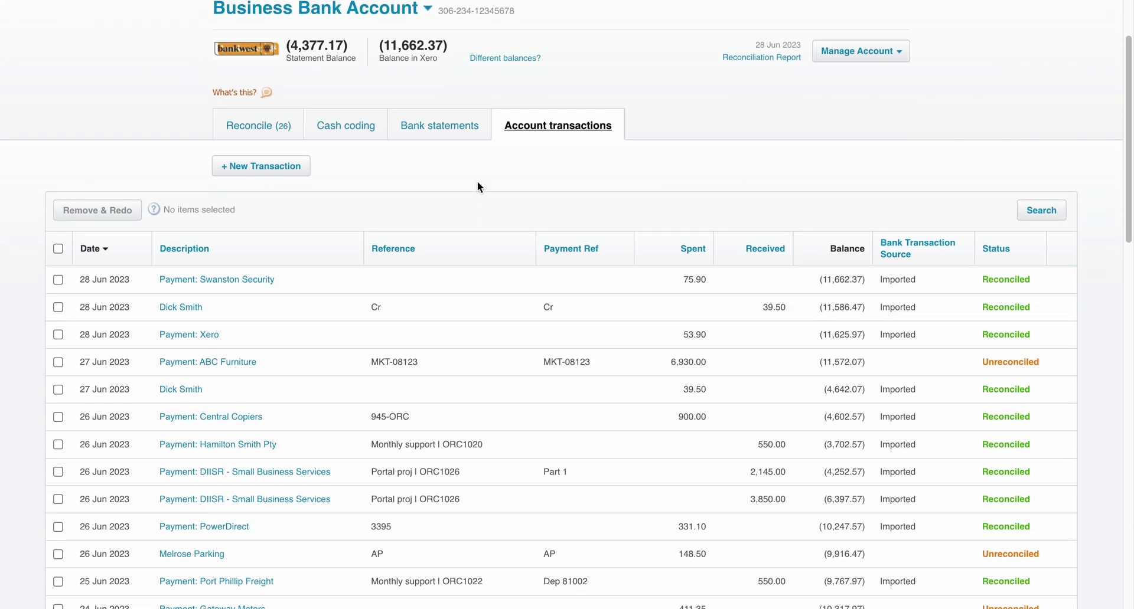
left_click(347, 126)
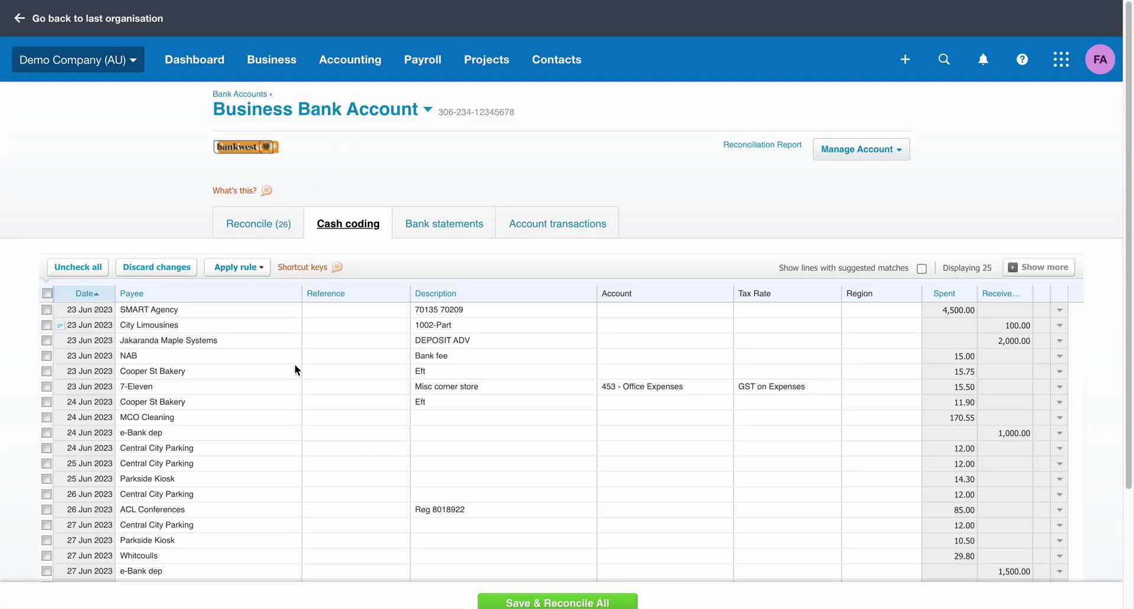
scroll(295, 370, "down", 2)
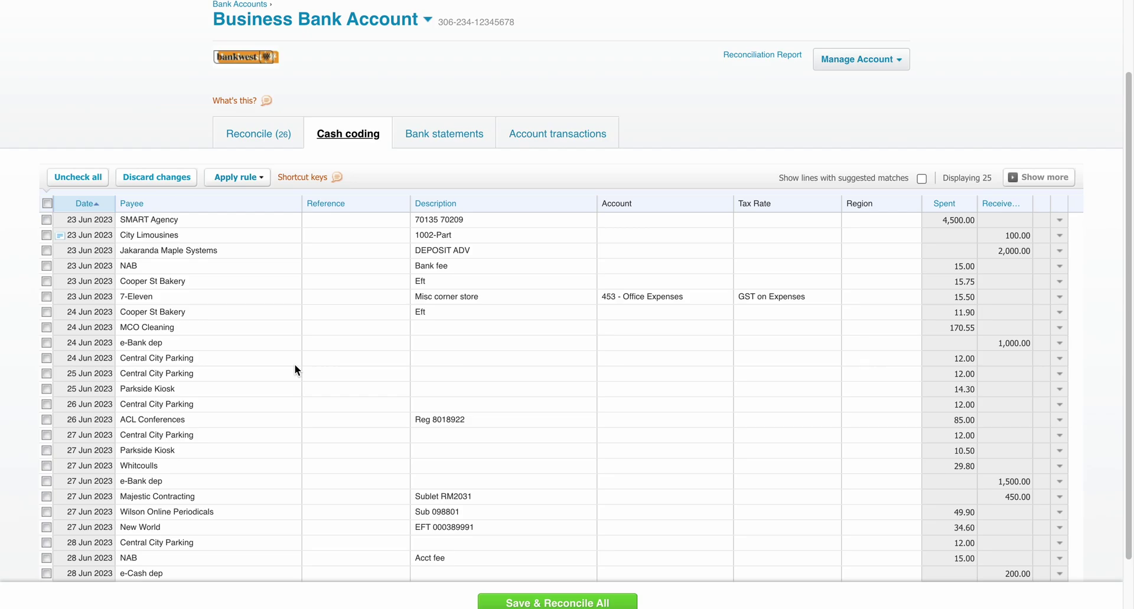
Tick SMART Agency, City Limousines, Jakaranda Maple, NAB fee and Cooper St Bakery; code them to 804
left_click(47, 219)
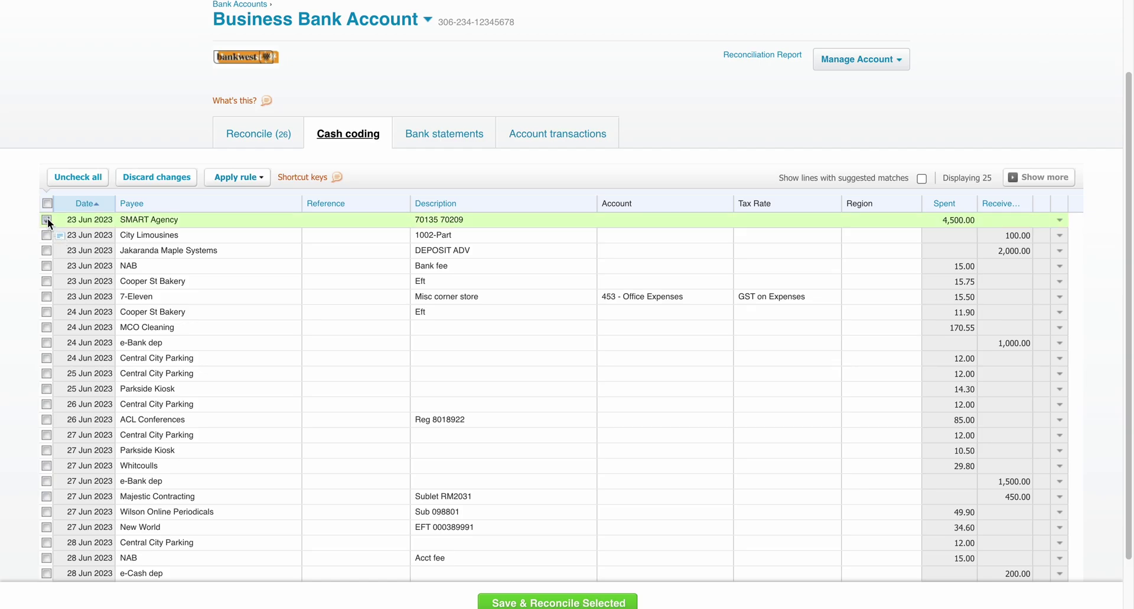
left_click(47, 235)
left_click(48, 250)
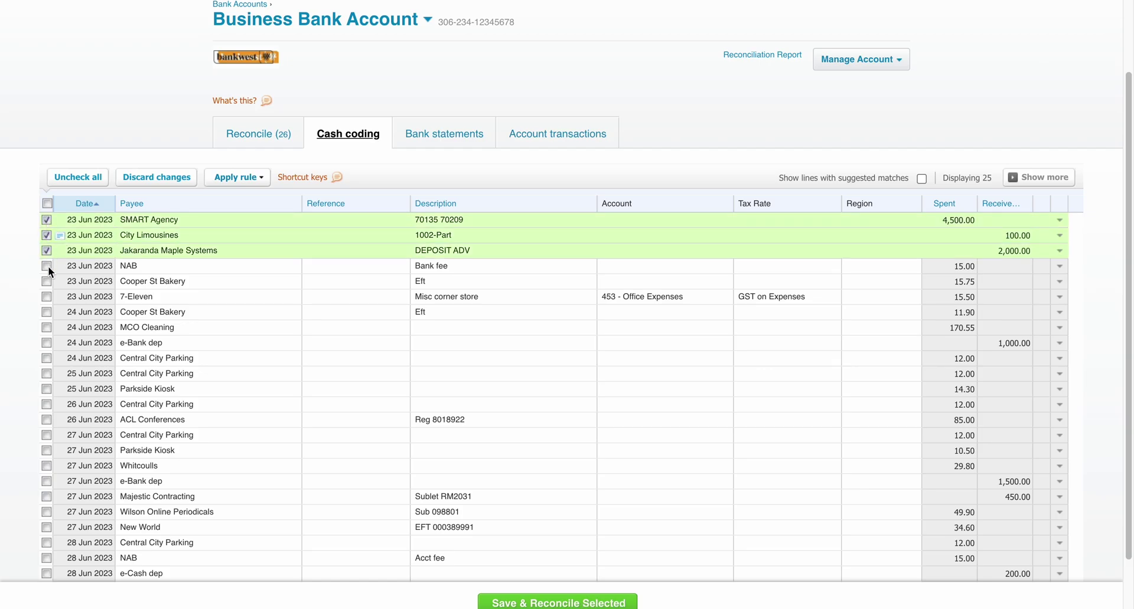
left_click(48, 266)
left_click(48, 280)
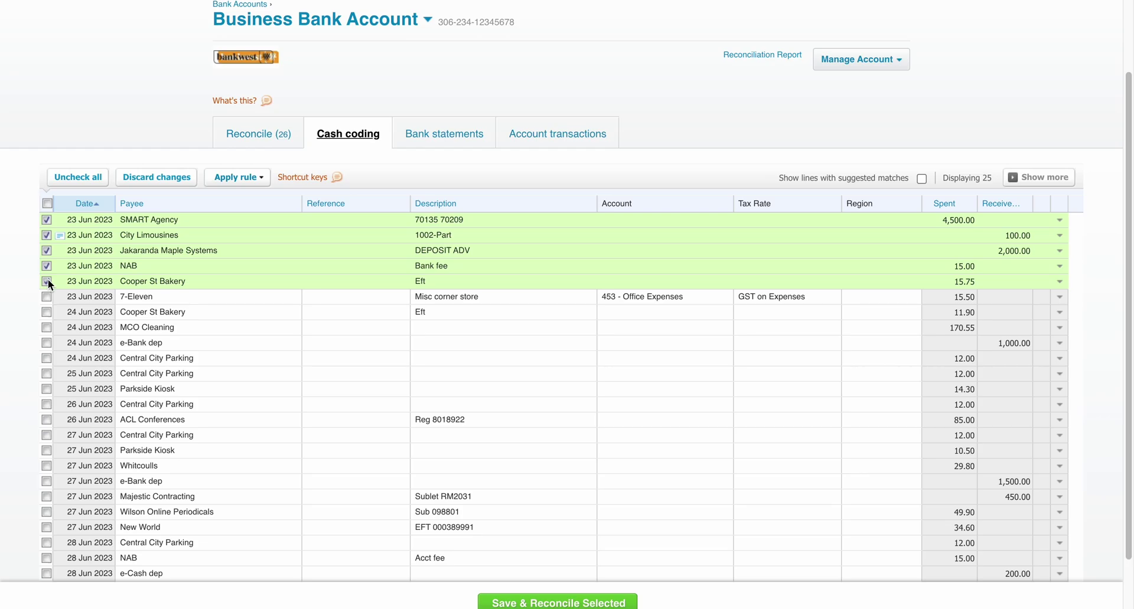
left_click(620, 224)
type("80")
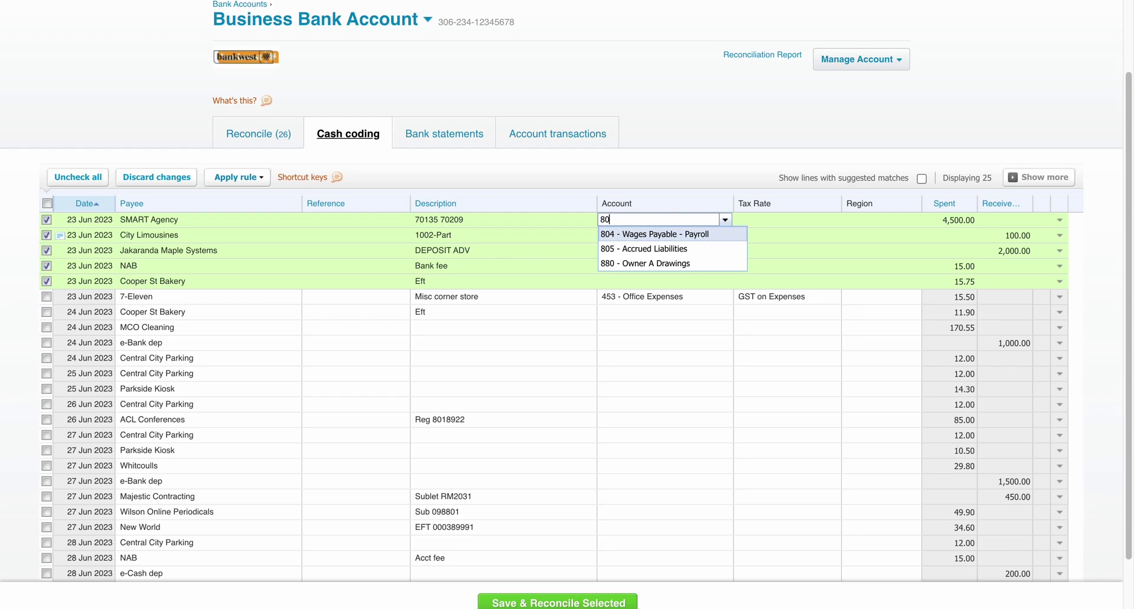
type("4")
left_click(637, 235)
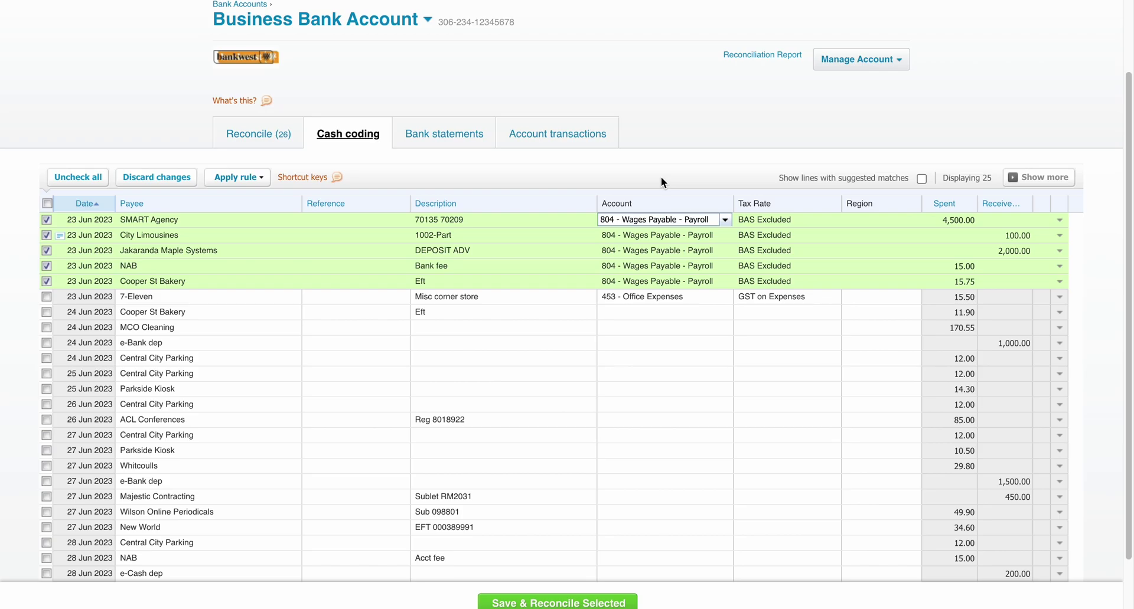
scroll(661, 176, "down", 1)
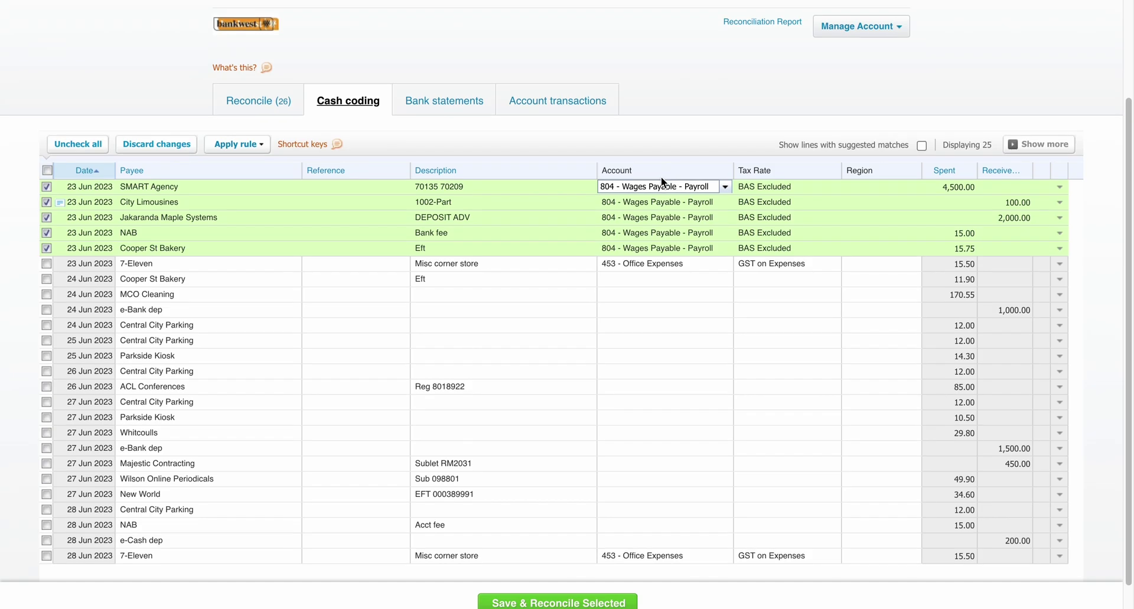
Save & Reconcile the five selected lines and dismiss the Completed message
left_click(588, 603)
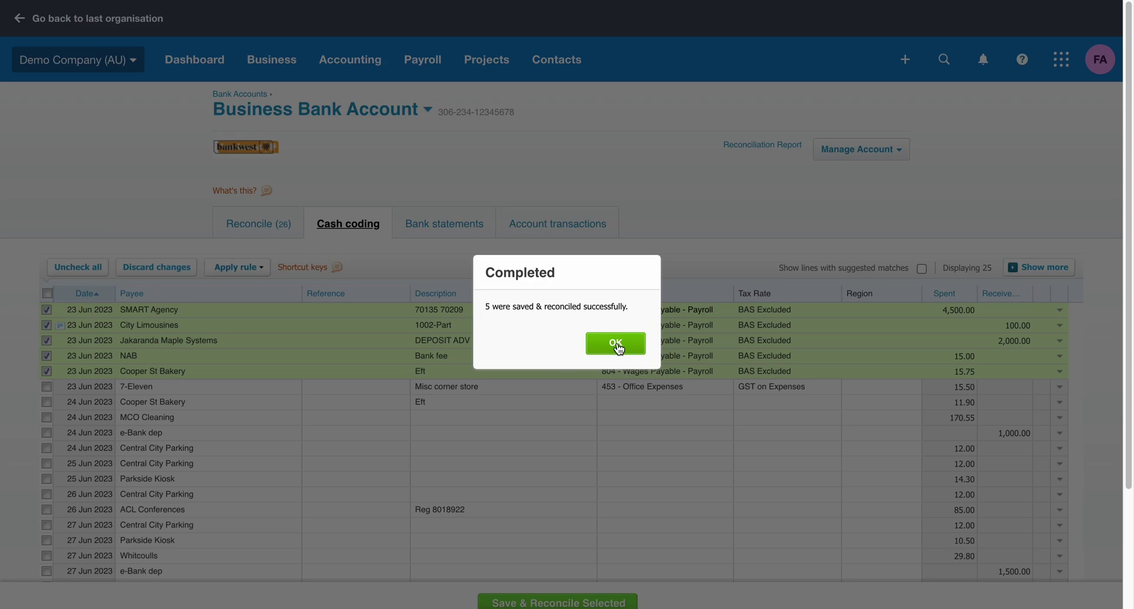
left_click(616, 344)
scroll(618, 345, "down", 1)
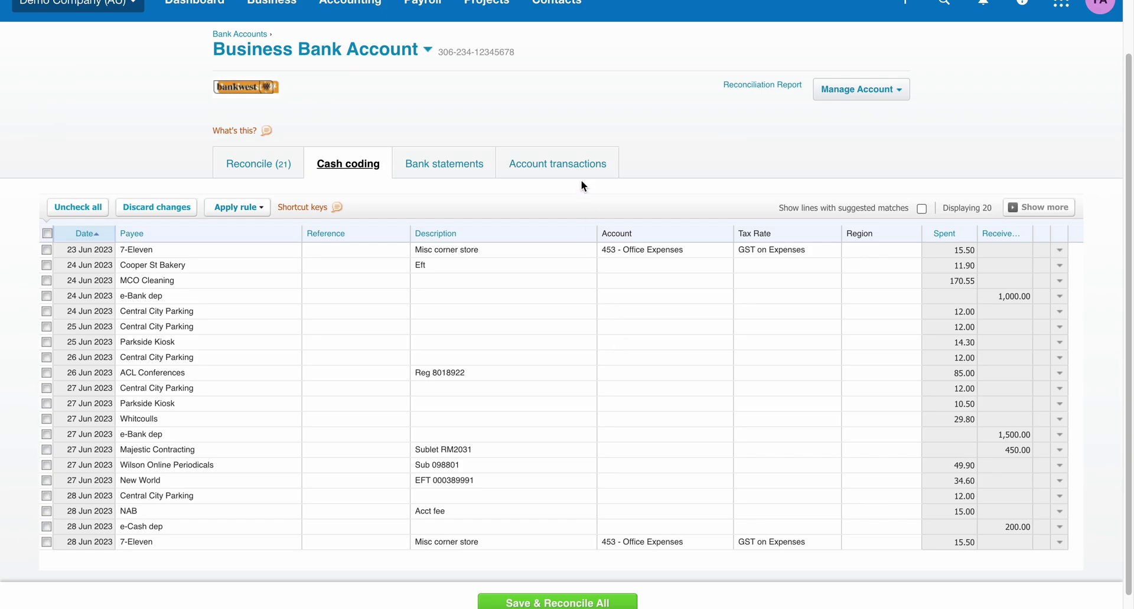
scroll(581, 183, "up", 2)
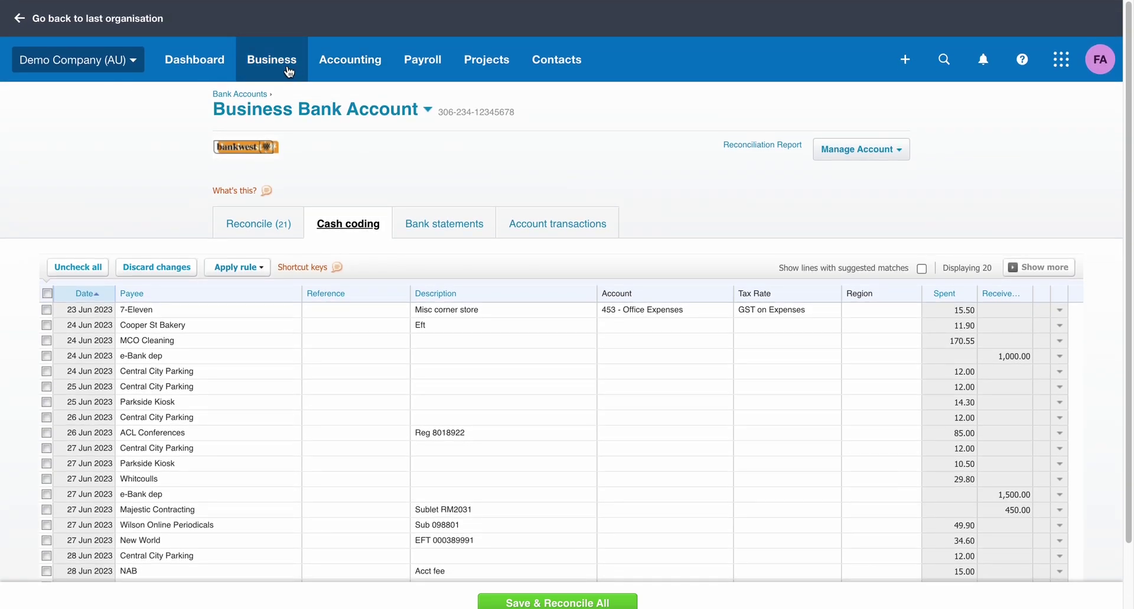
Go to Business > Bills to pay and start a new bill
left_click(289, 72)
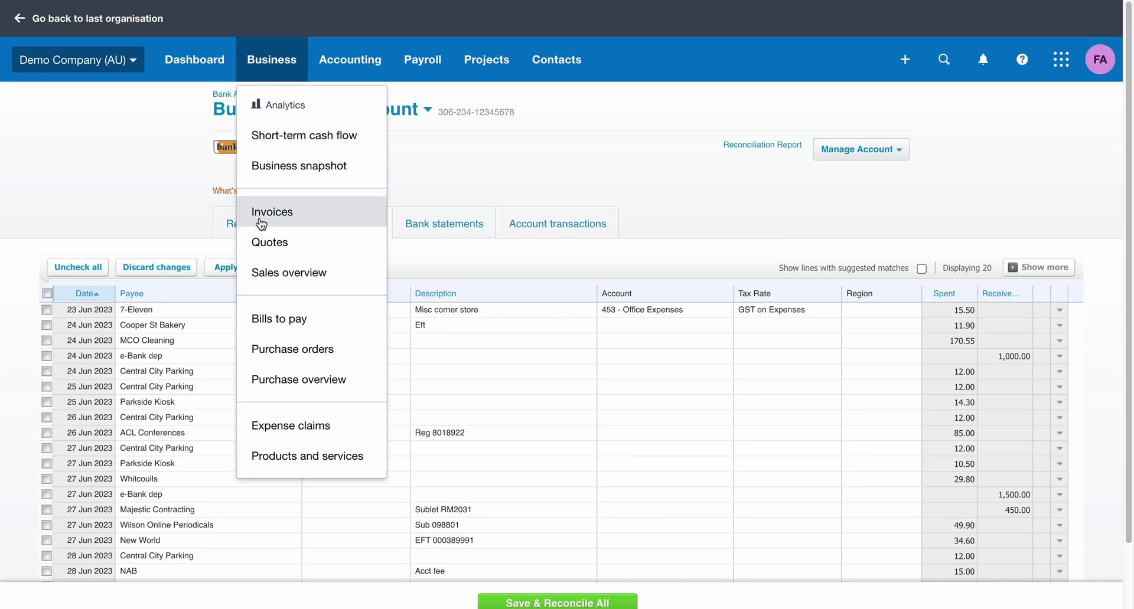
left_click(280, 319)
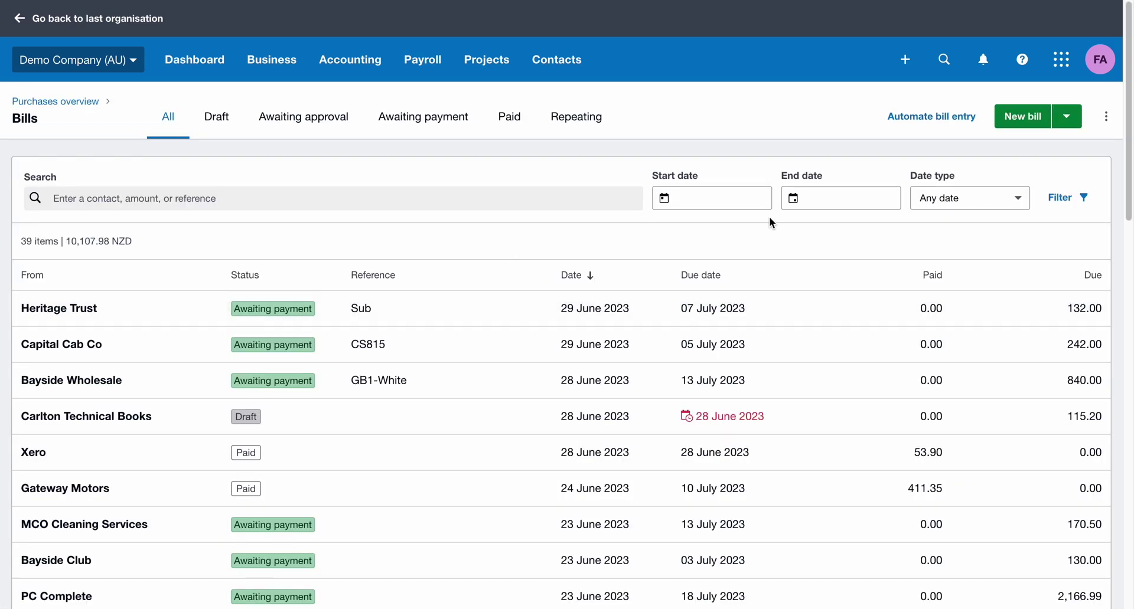
left_click(1024, 117)
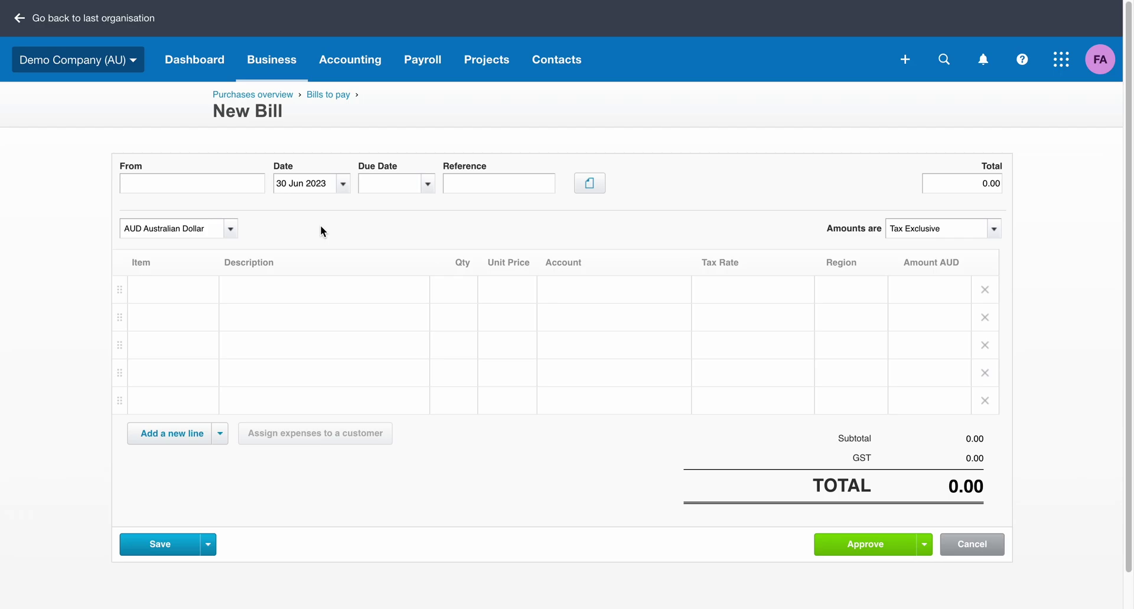
Enter quantity 60,000 and unit price 0.01 on the first bill line
left_click(445, 287)
type("60000")
left_click(527, 236)
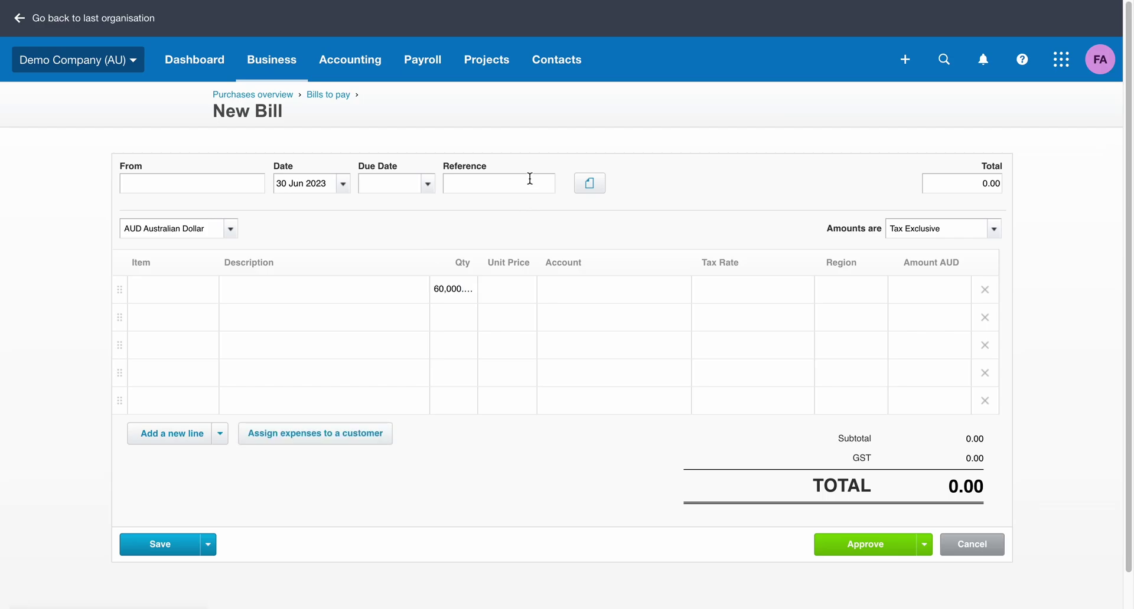
left_click(499, 289)
type("0")
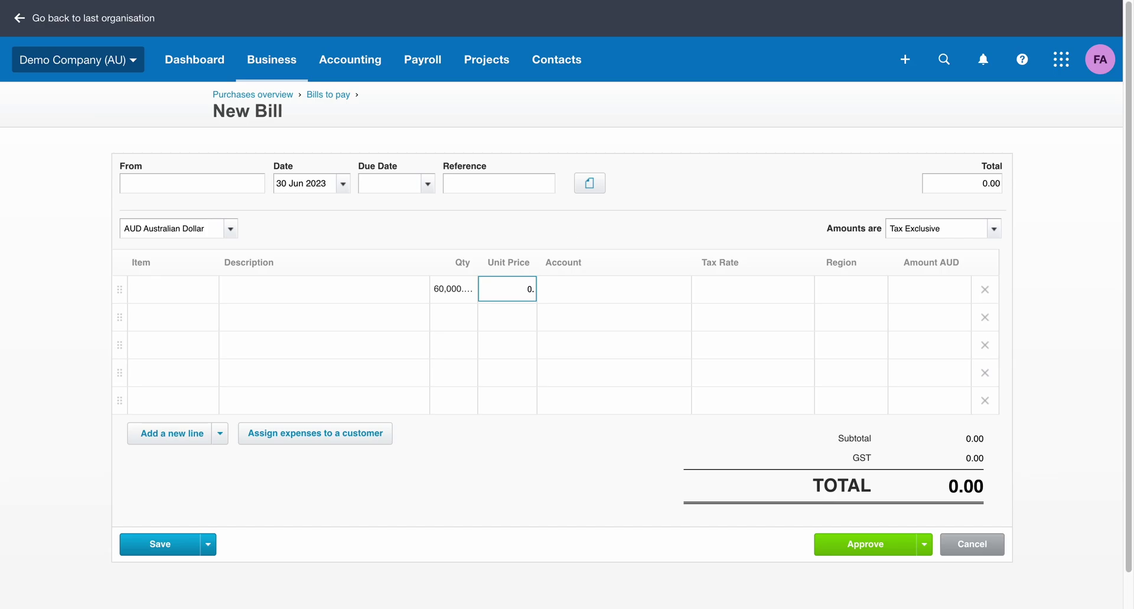
type(".01")
left_click(678, 241)
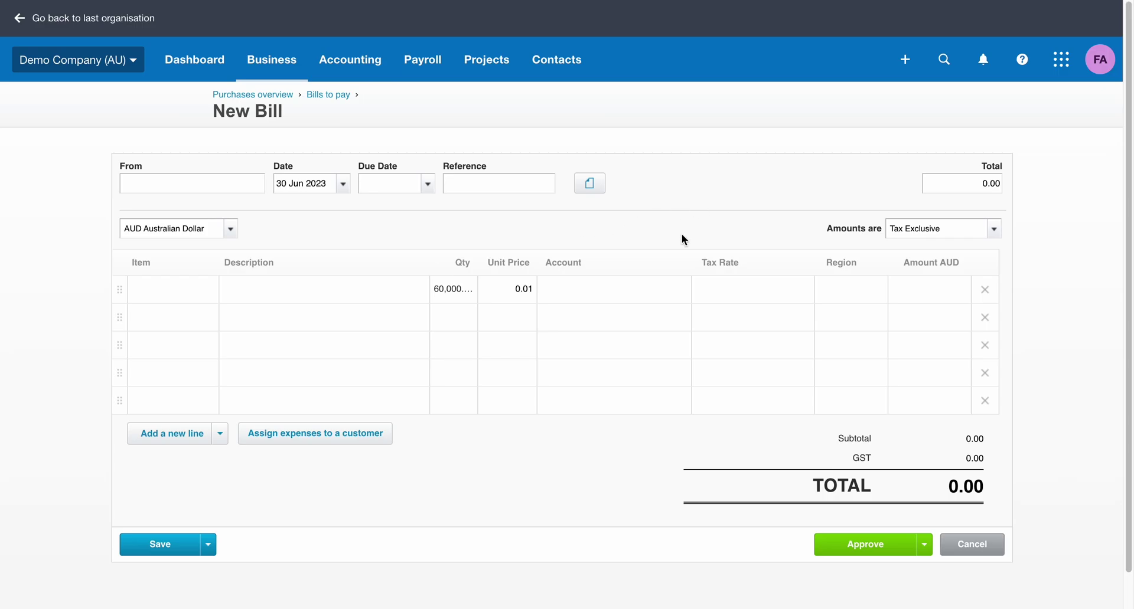
Code the line to 804 - Wages Payable - Payroll with GST on Expenses tax rate
left_click(643, 288)
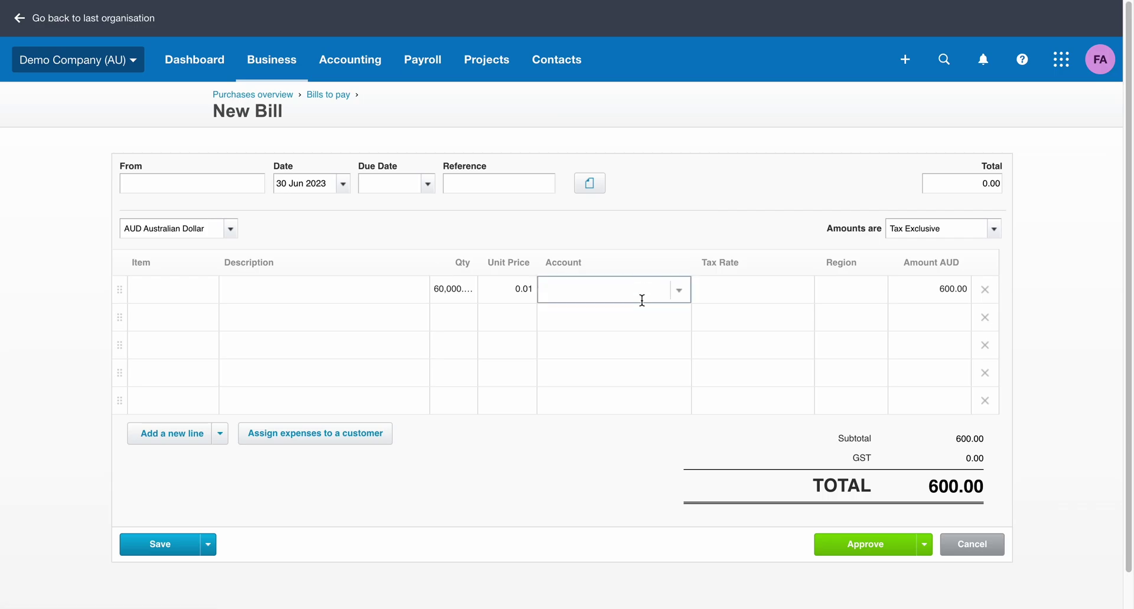
type("8")
key("BackSpace")
type("80")
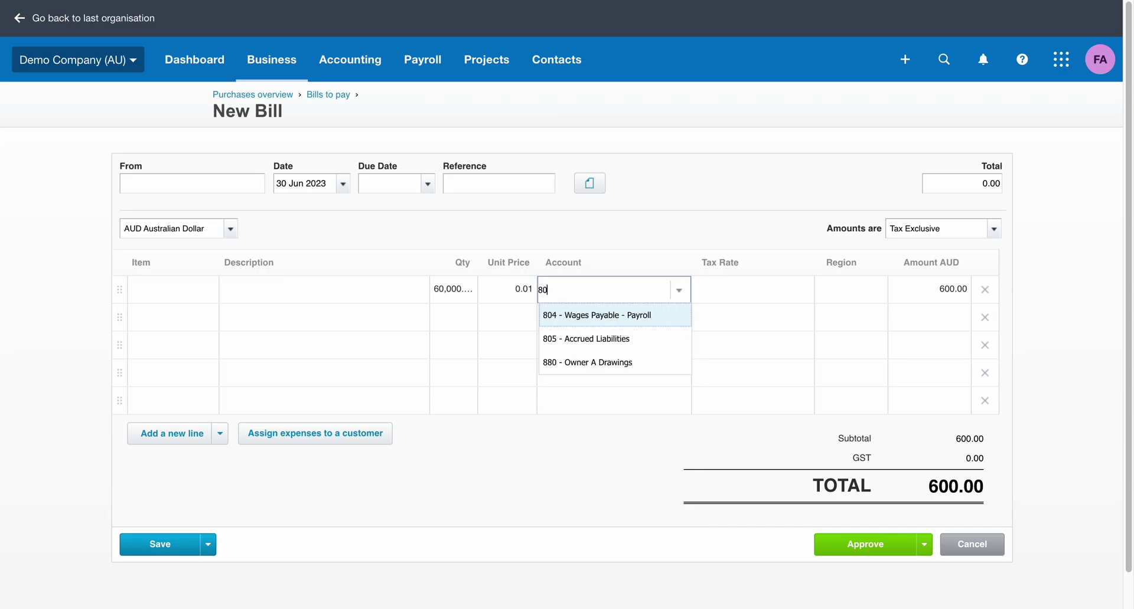
type("4")
left_click(644, 319)
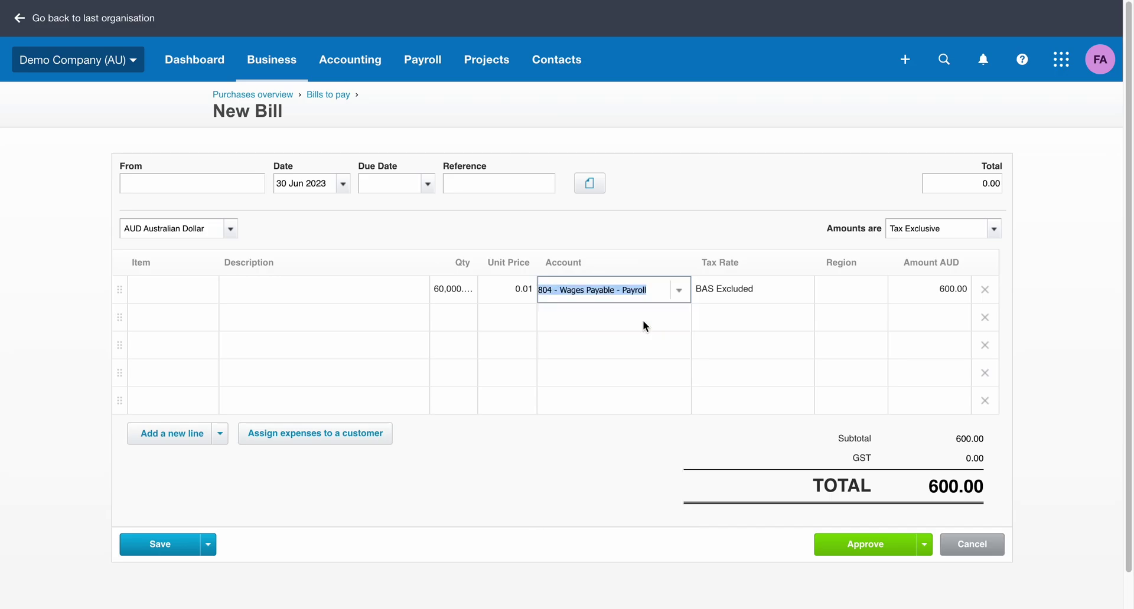
left_click(735, 297)
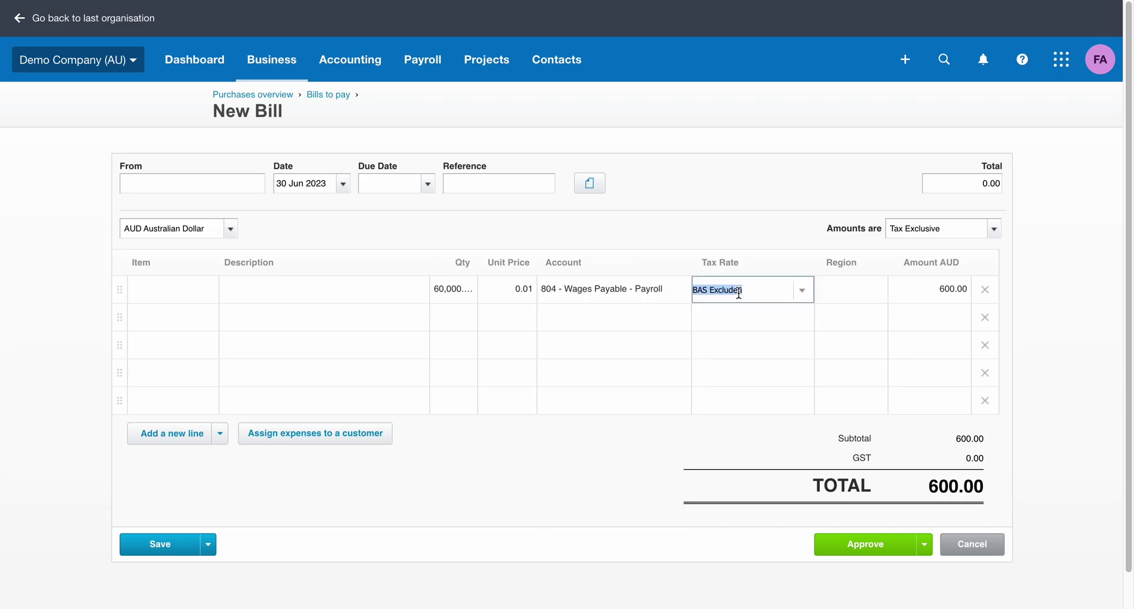
left_click(802, 293)
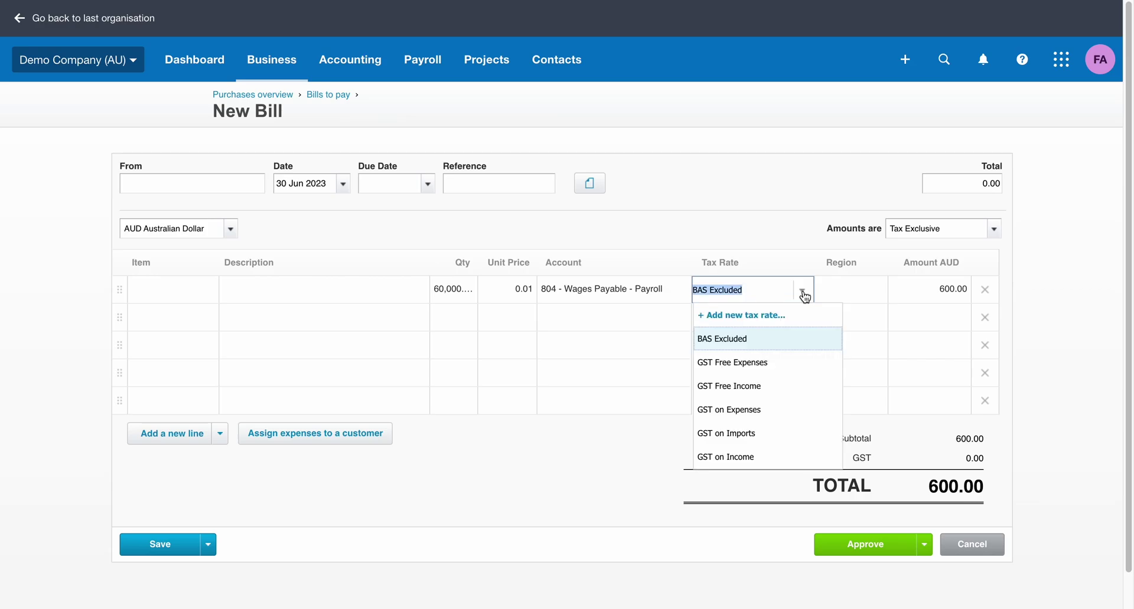
scroll(777, 352, "down", 1)
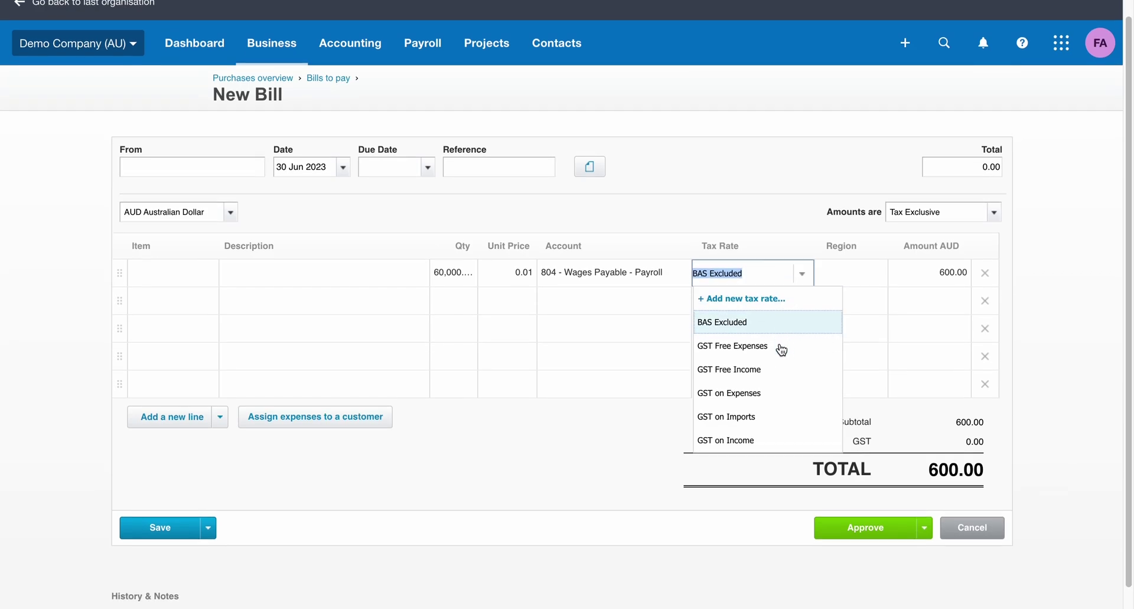
left_click(760, 398)
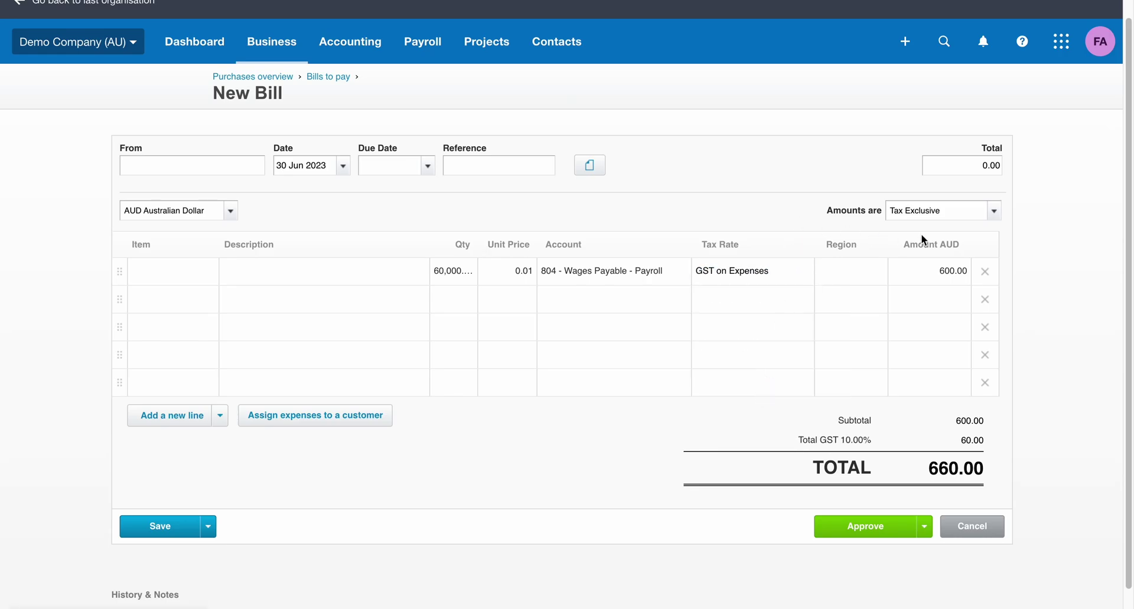
Keep amounts Tax Exclusive and describe the line as 'Processing fee'
left_click(994, 211)
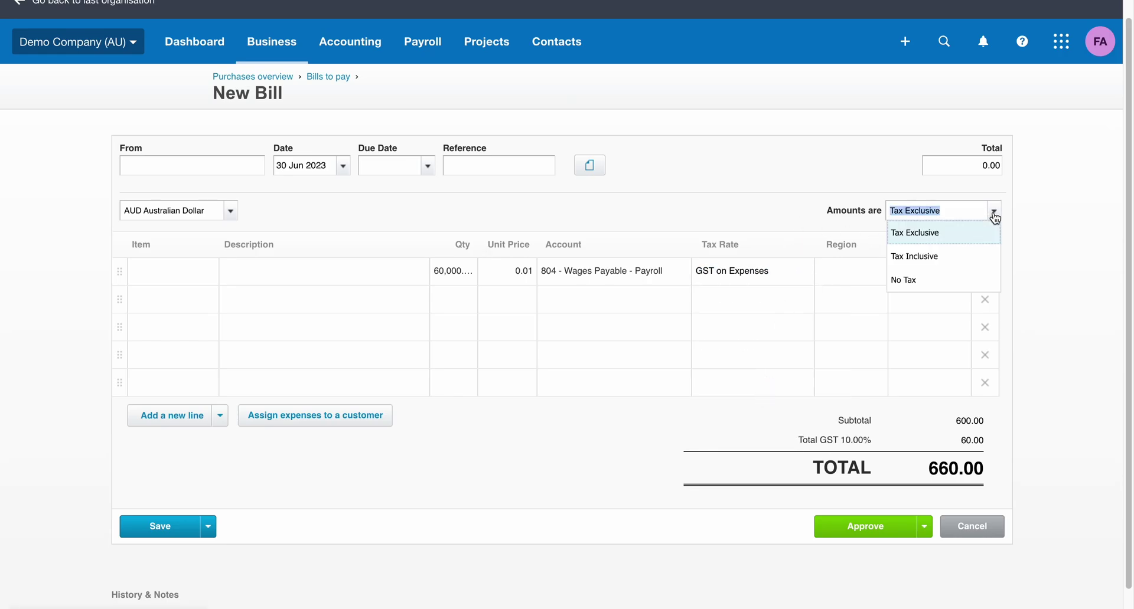
left_click(949, 233)
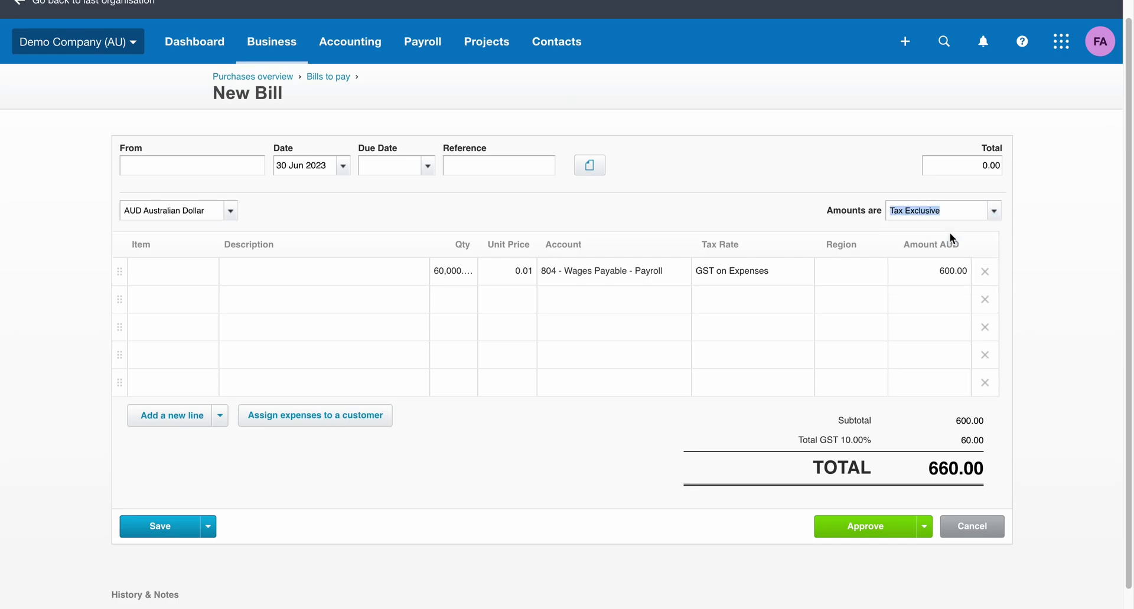
left_click(381, 270)
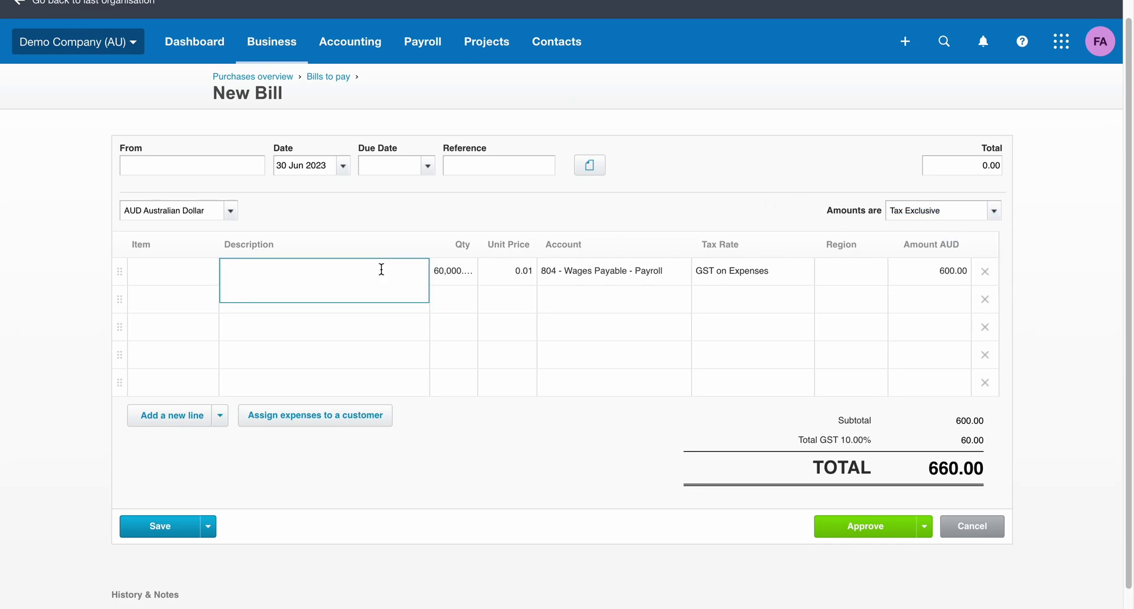
type("Processing fee")
Set the due date to 30 Jun 2023 and reference 'Fortnightly pay run 30/06'
left_click(428, 166)
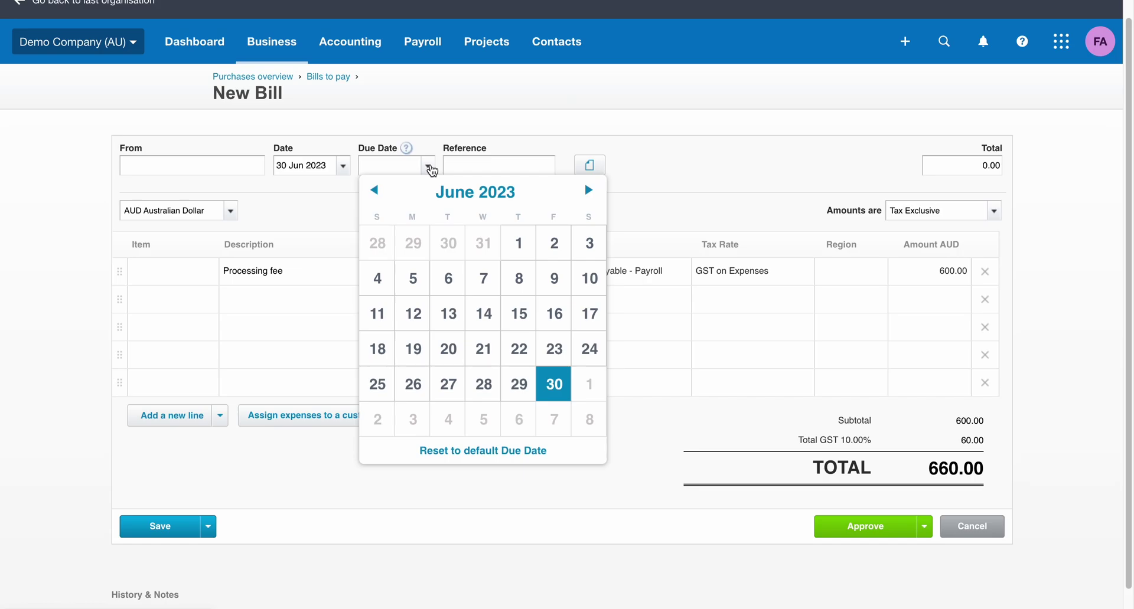
left_click(554, 385)
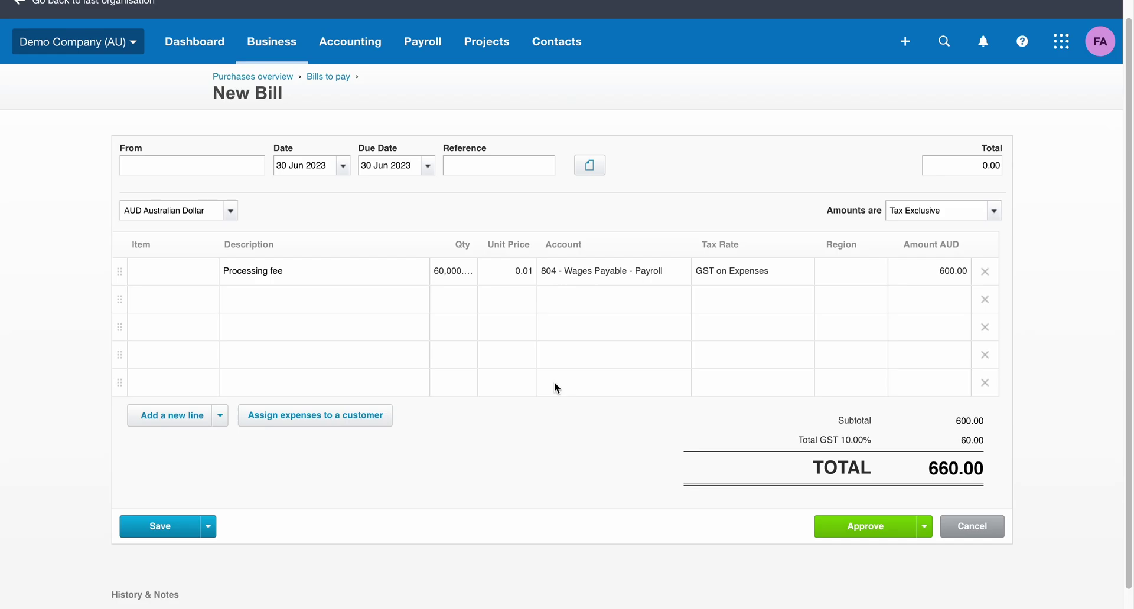
left_click(528, 167)
type("Fortnightly pay run 30/06")
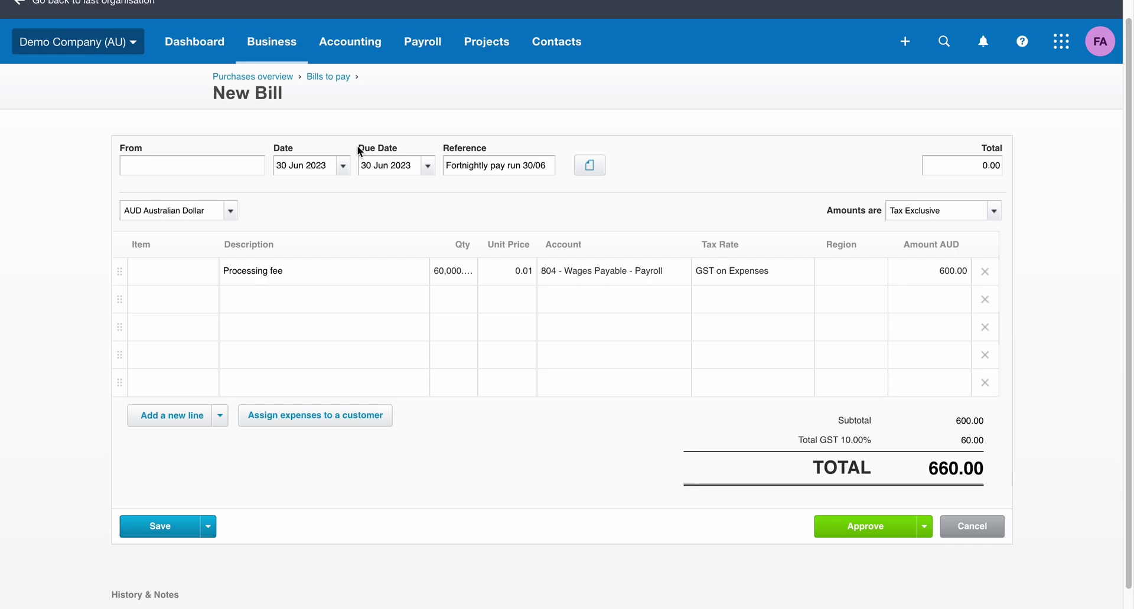
type("pay")
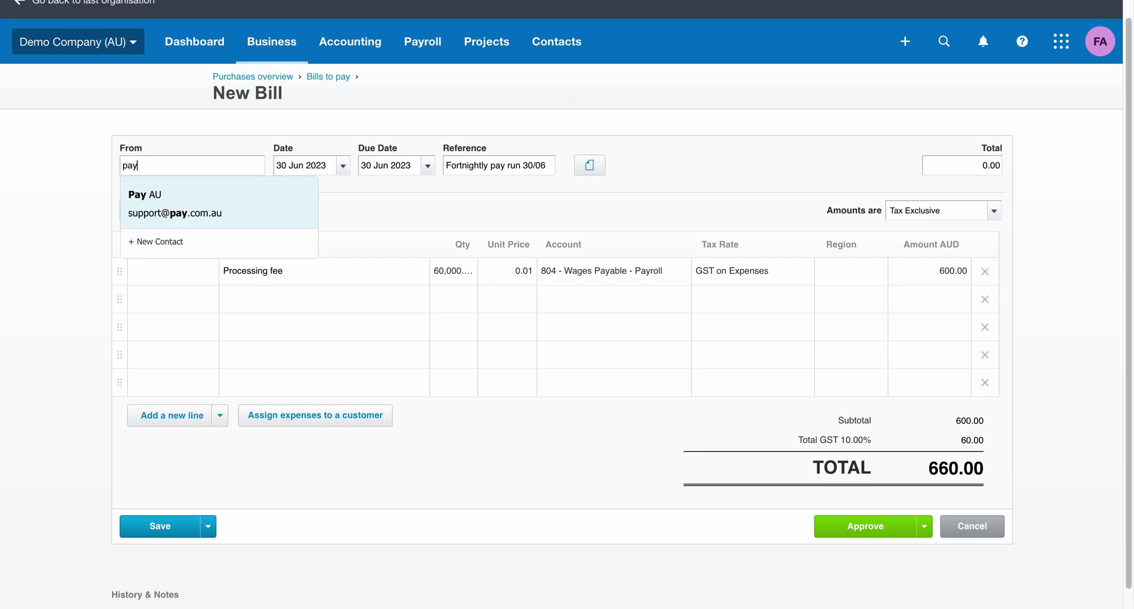
Choose Pay AU as the supplier, enter a 660 total, and approve the bill
left_click(172, 195)
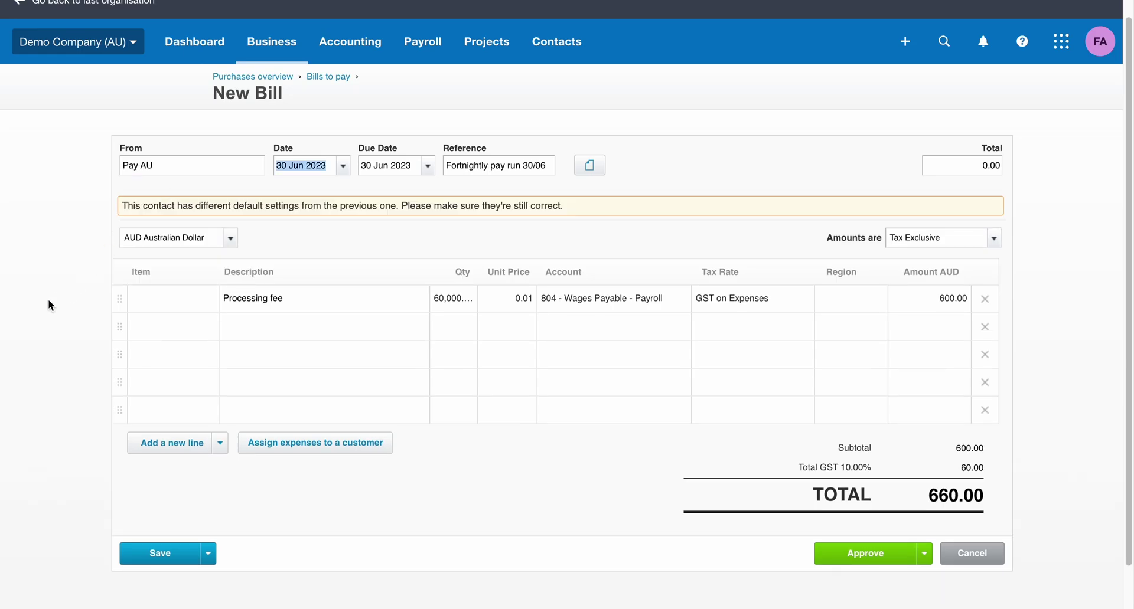
scroll(48, 299, "down", 1)
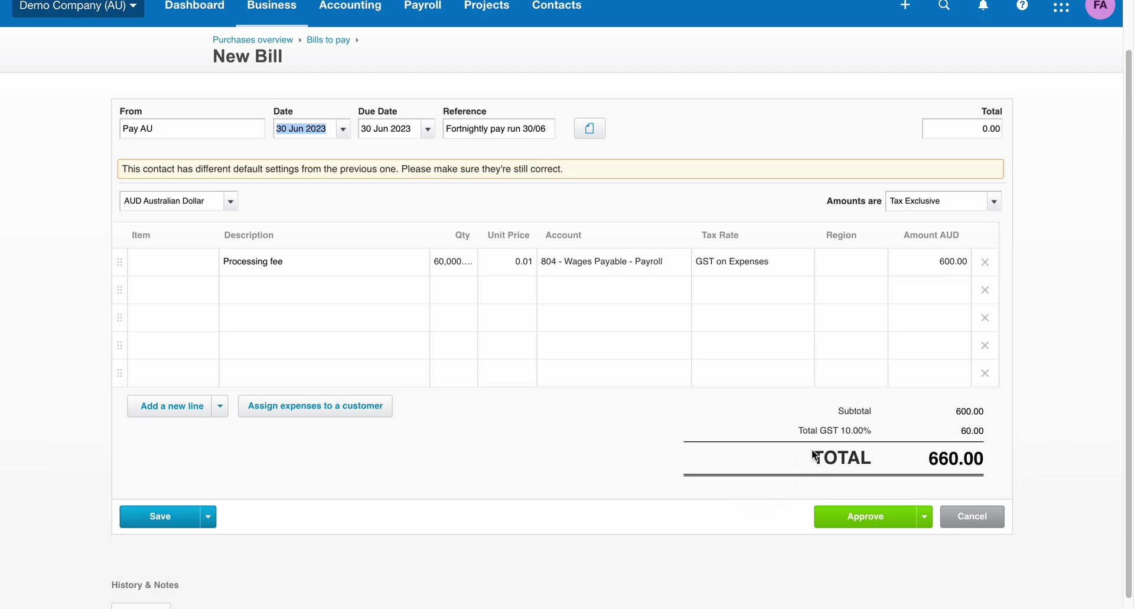
left_click(973, 129)
type("660")
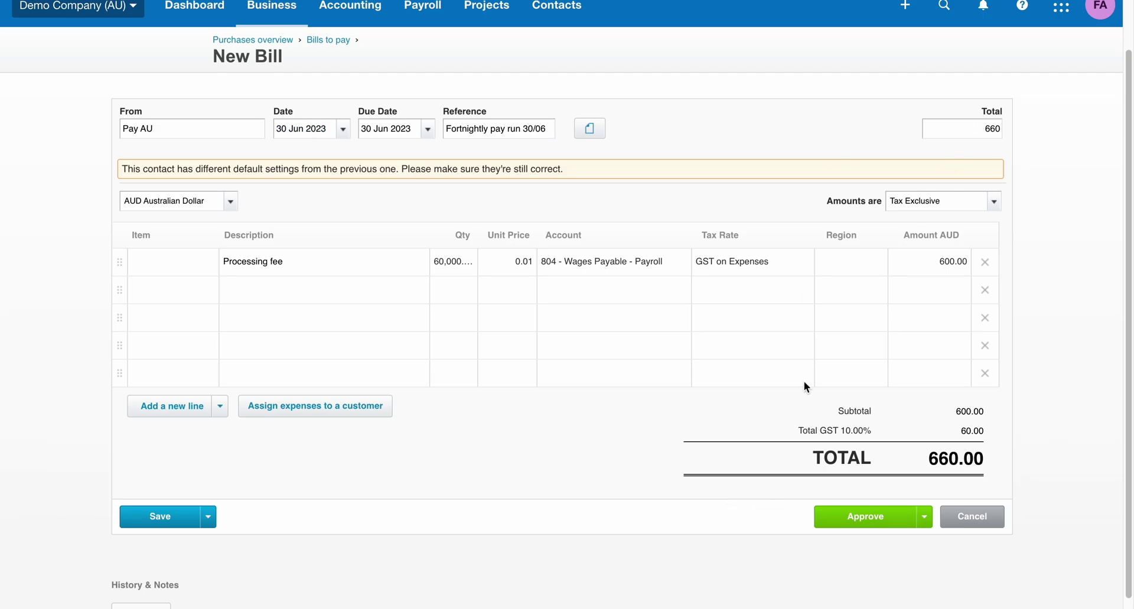
left_click(842, 523)
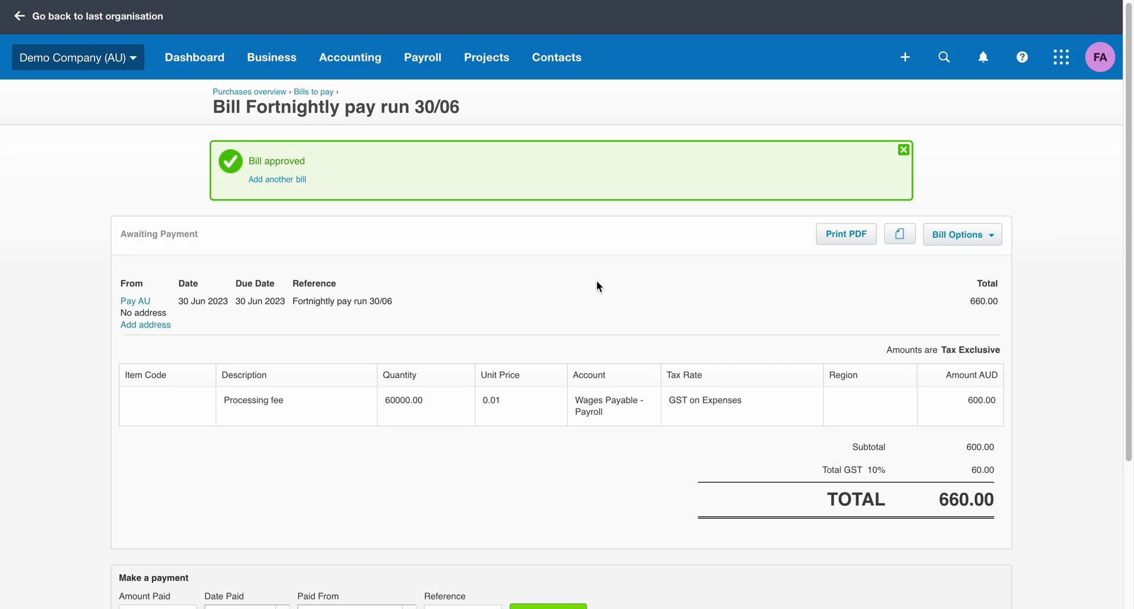
scroll(578, 296, "down", 3)
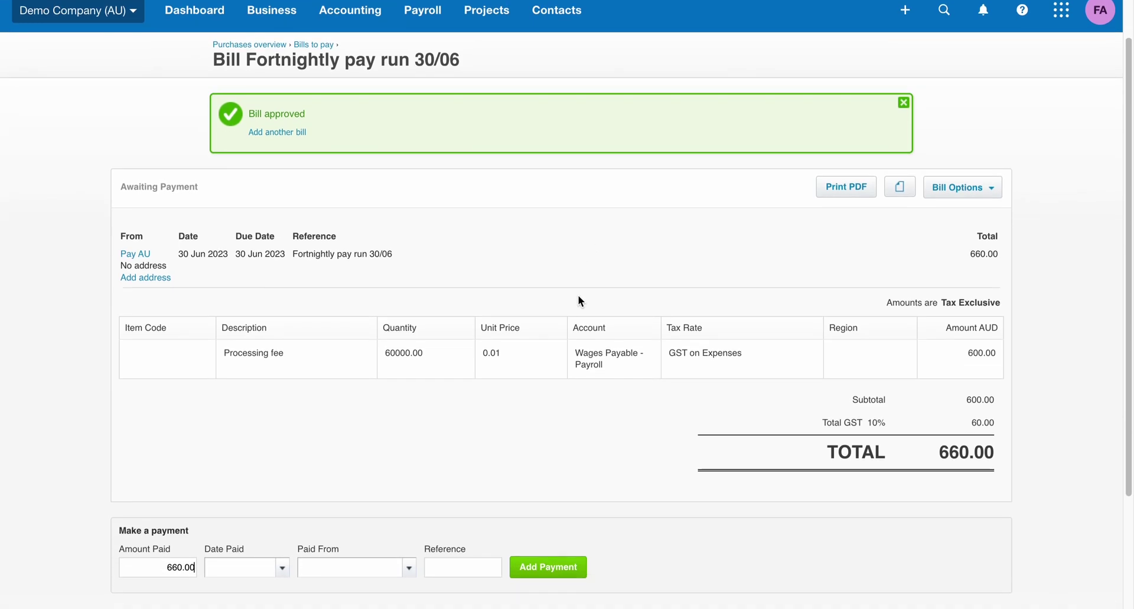
scroll(547, 243, "up", 1)
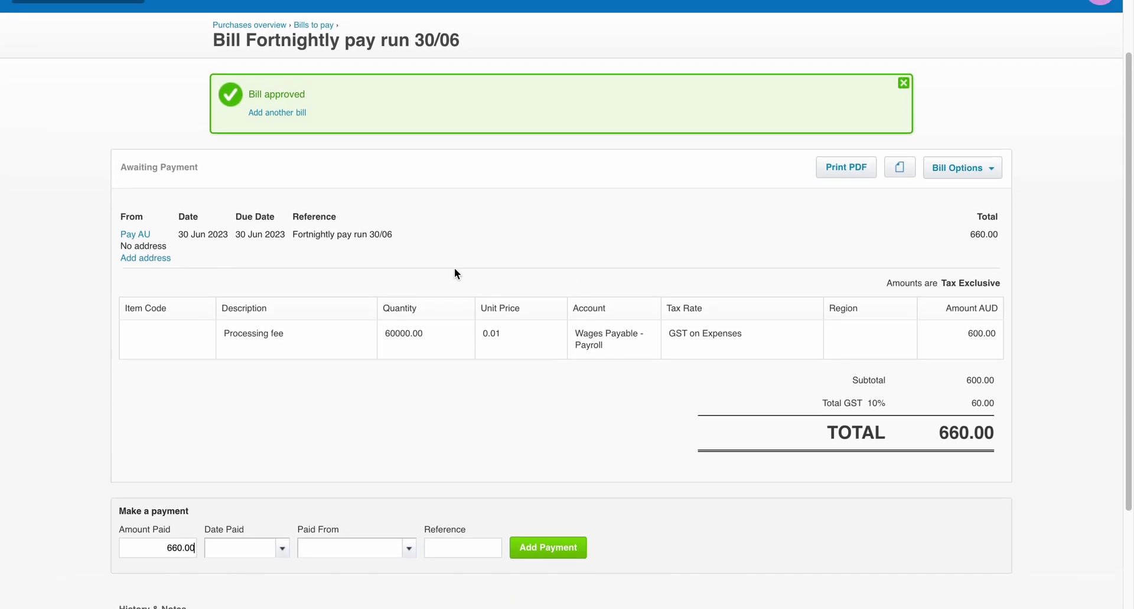
scroll(516, 388, "down", 2)
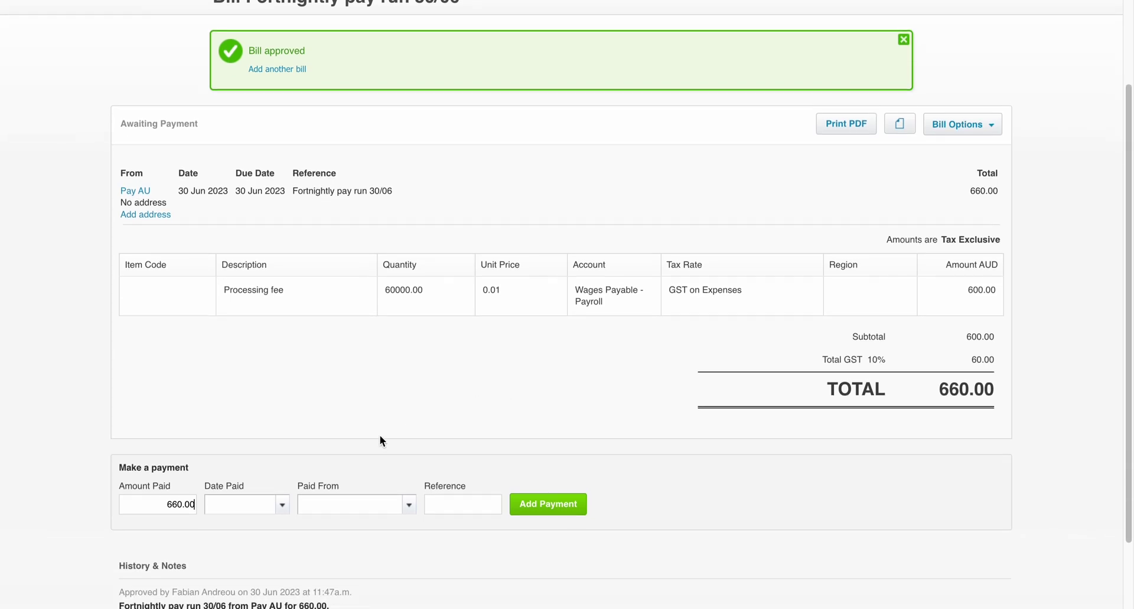
scroll(349, 448, "down", 1)
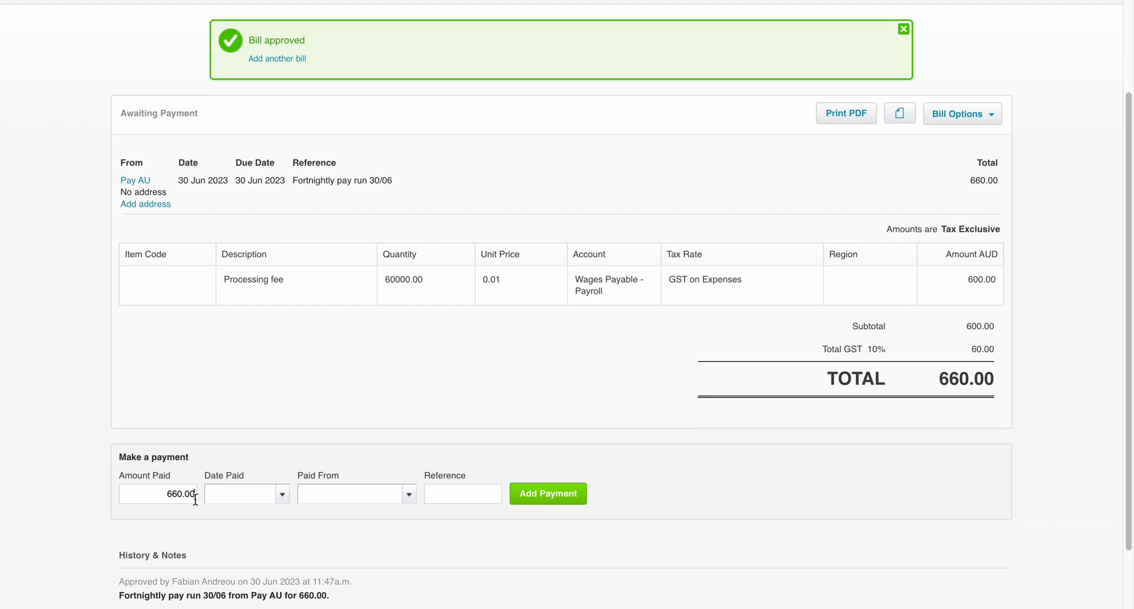
Record the 660.00 payment dated 30 Jun 2023, paid from 804 - Wages Payable - Payroll
double_click(181, 494)
left_click(272, 455)
left_click(283, 494)
left_click(399, 433)
scroll(442, 371, "down", 3)
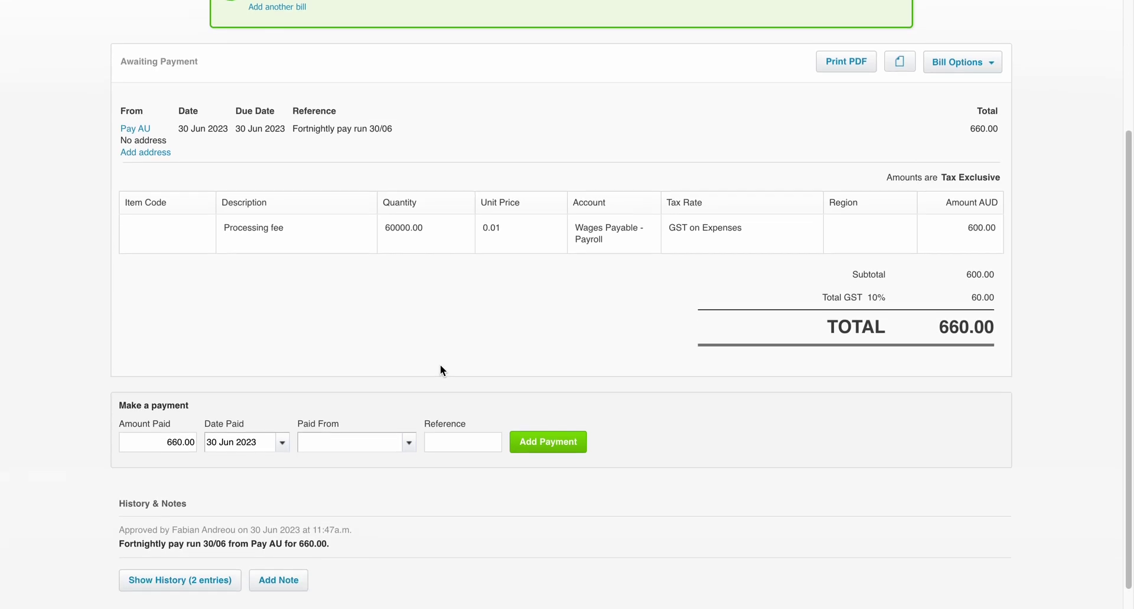
scroll(440, 366, "down", 1)
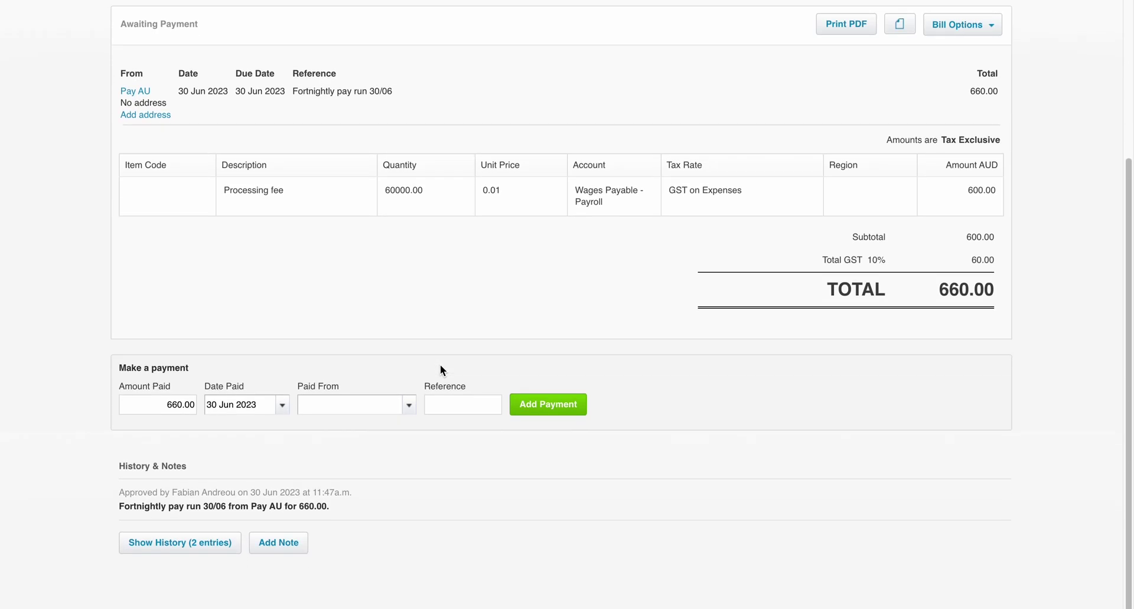
left_click(409, 406)
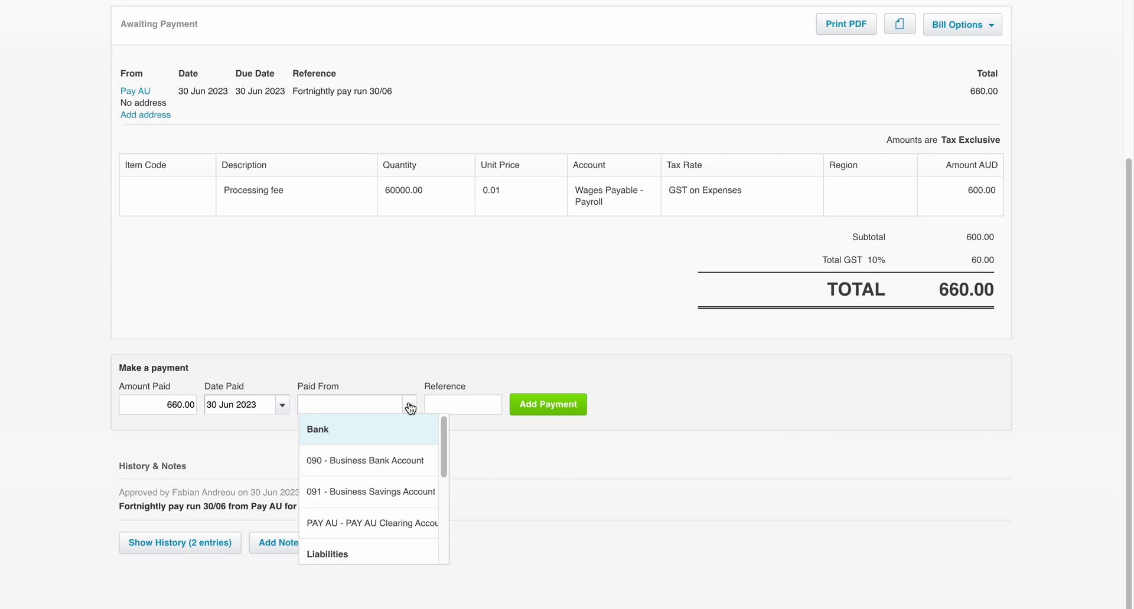
scroll(399, 472, "down", 5)
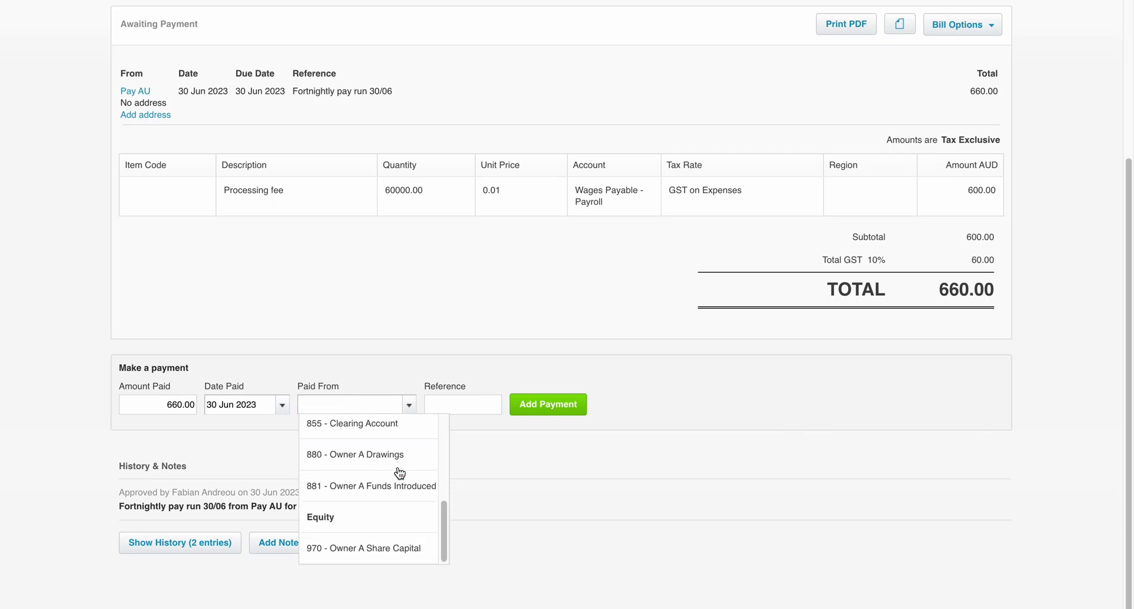
scroll(398, 472, "up", 1)
left_click(393, 444)
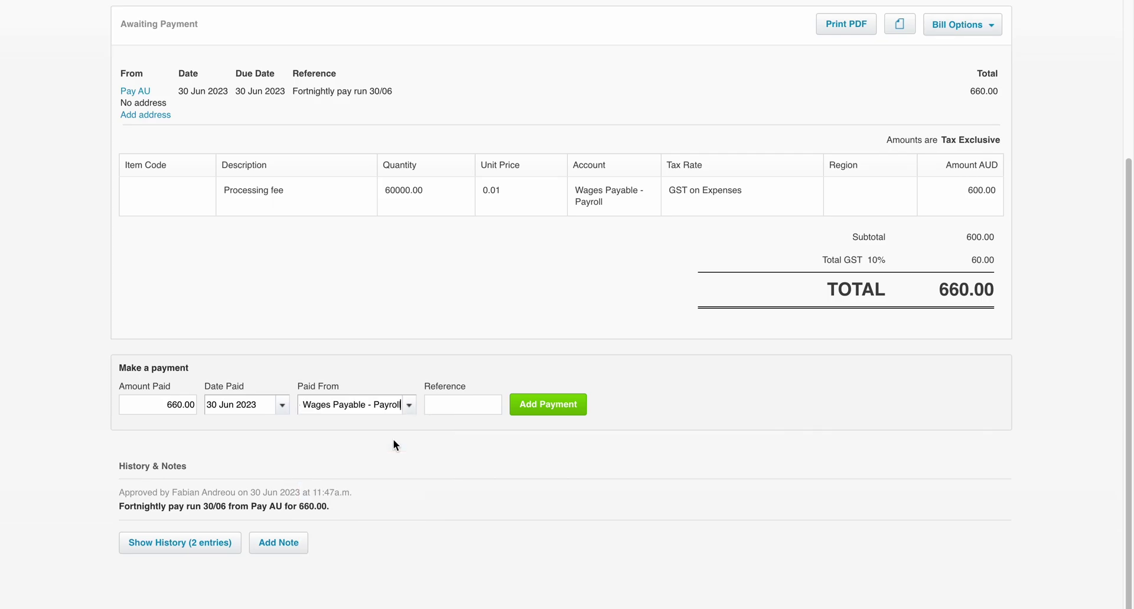
left_click(558, 406)
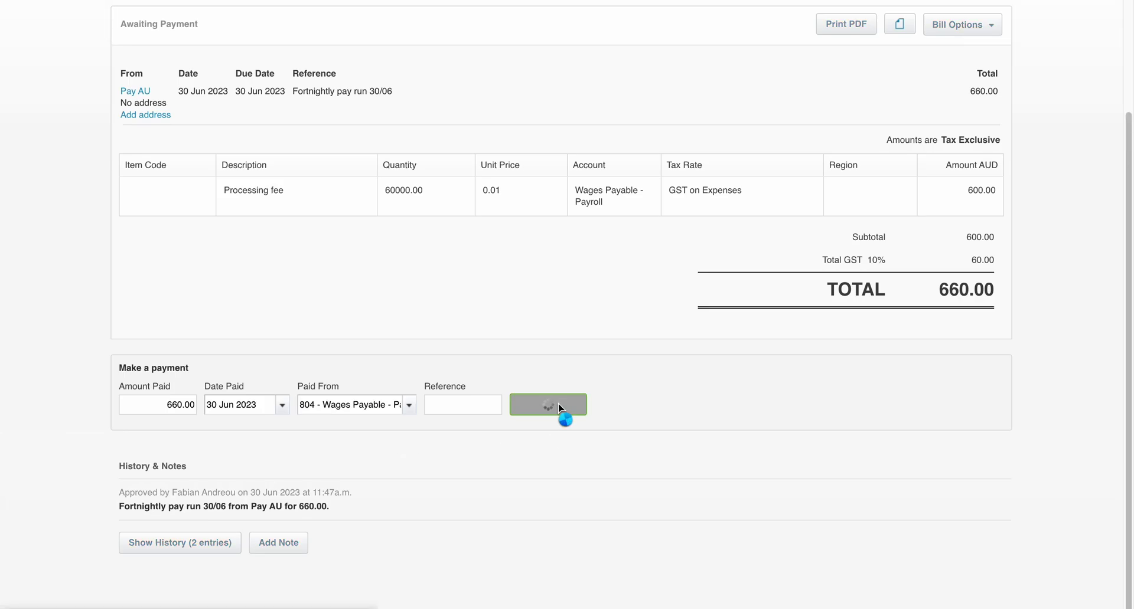